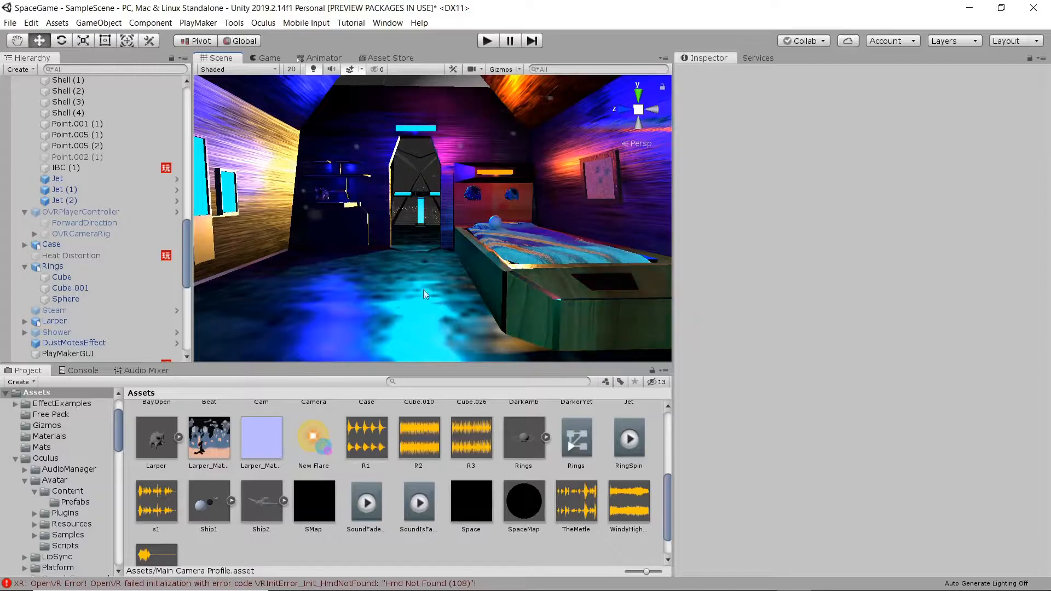
# Create Camera (1) in the SpaceGame scene from the GameObject > Camera menu.
pyautogui.click(96, 24)
pyautogui.moveTo(58, 26)
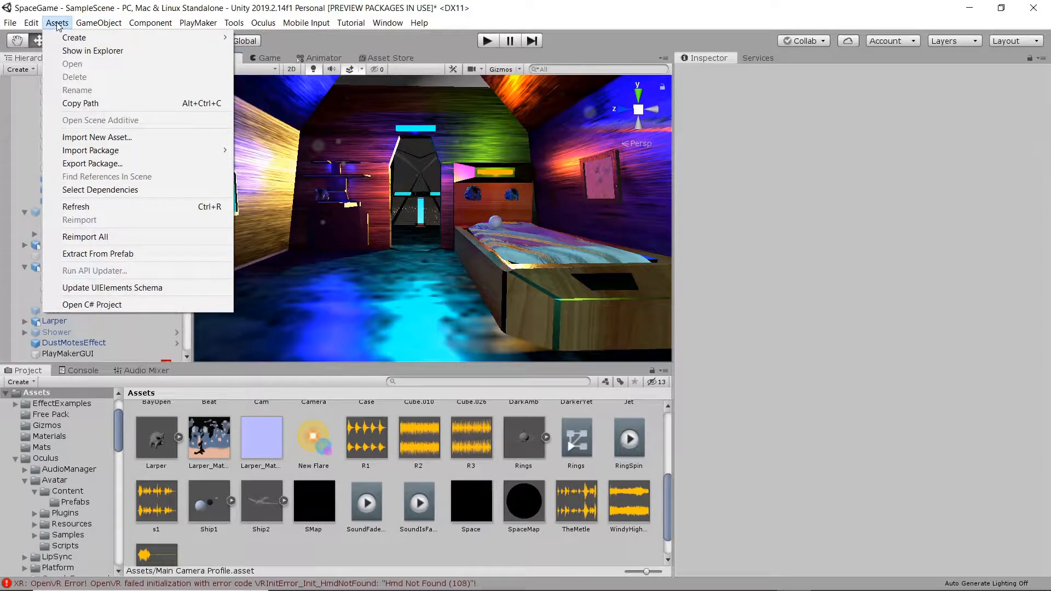
pyautogui.moveTo(92, 27)
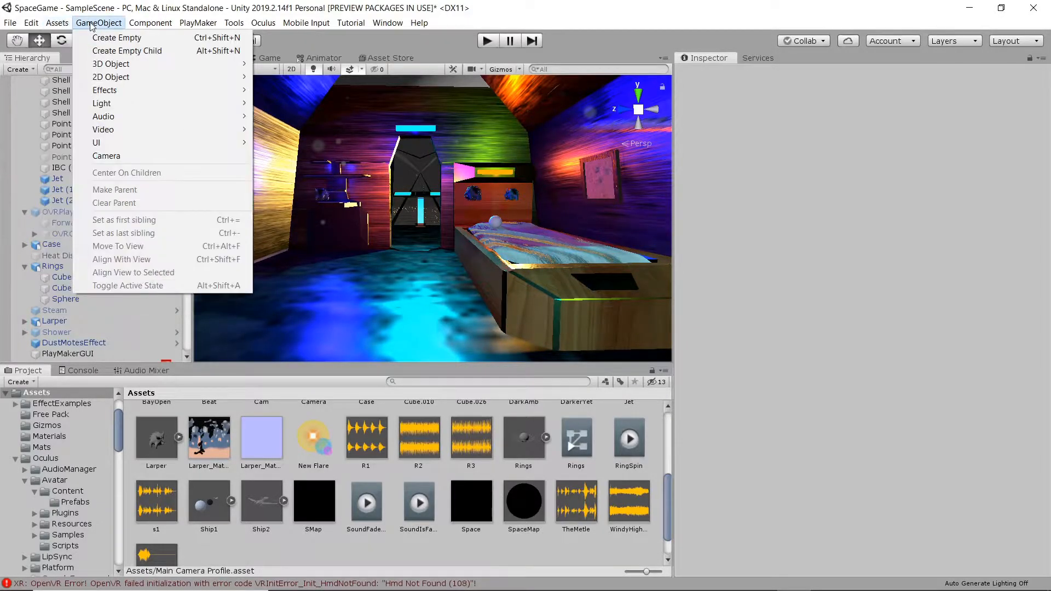
pyautogui.click(157, 156)
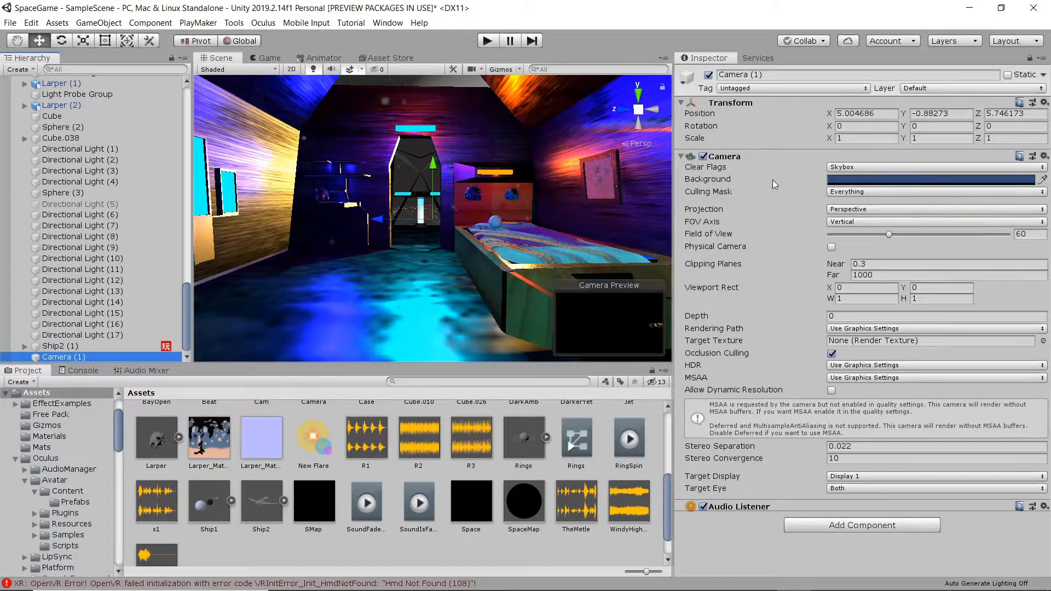
# Leave Camera (1)'s Clear Flags on Skybox and review its camera settings.
pyautogui.click(869, 168)
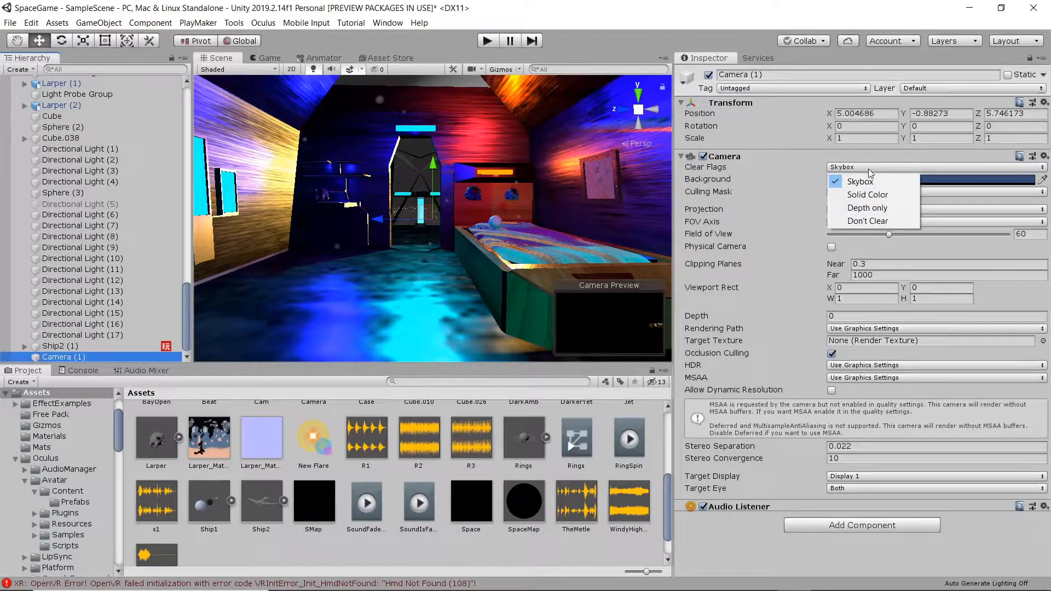
pyautogui.click(861, 181)
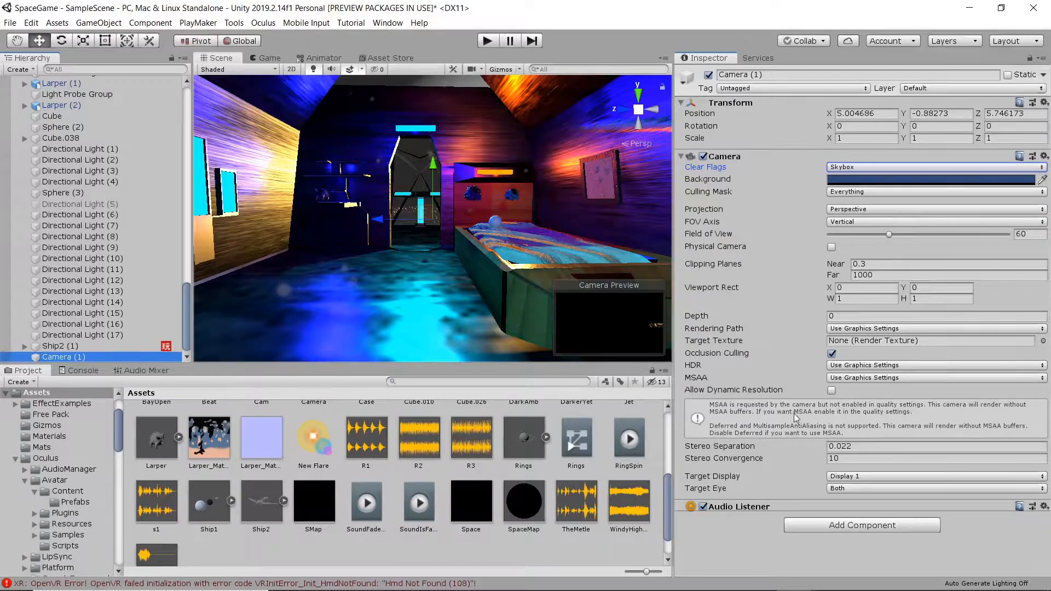
pyautogui.scroll(2, 576, 491)
pyautogui.scroll(5, 577, 492)
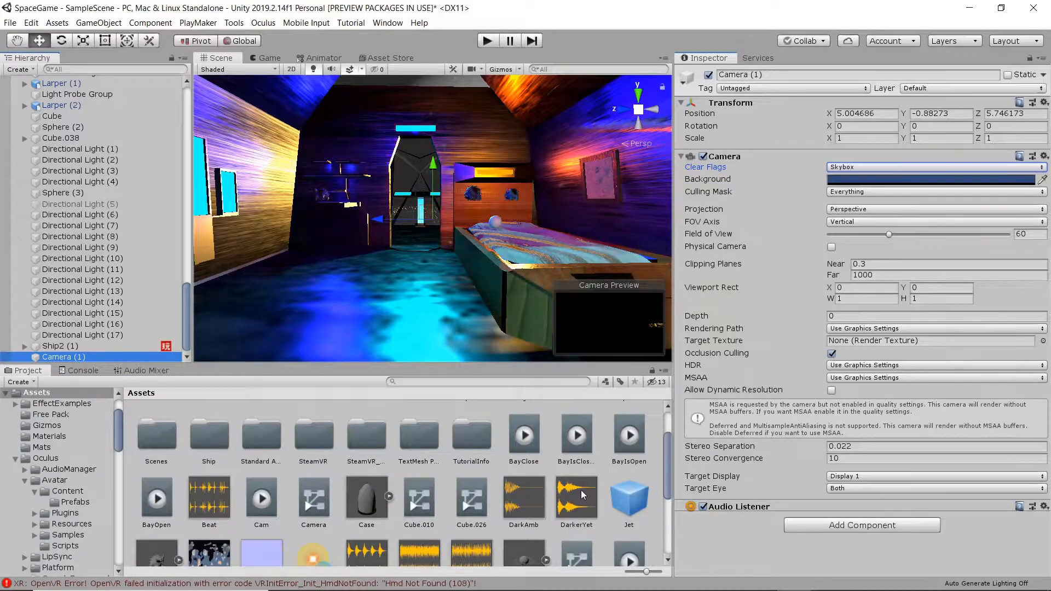
pyautogui.scroll(-5, 583, 488)
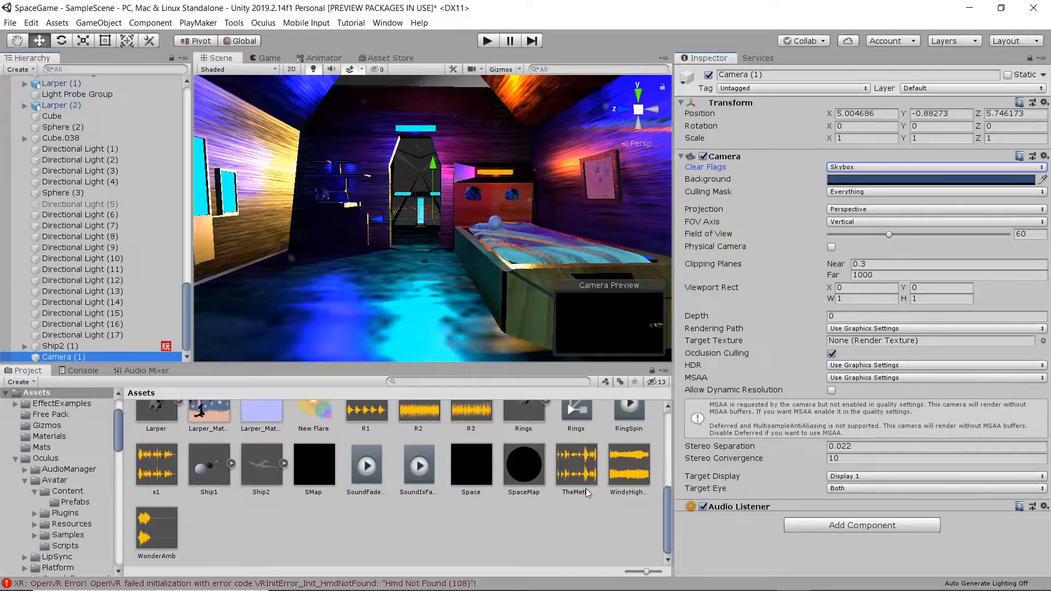
pyautogui.scroll(5, 585, 488)
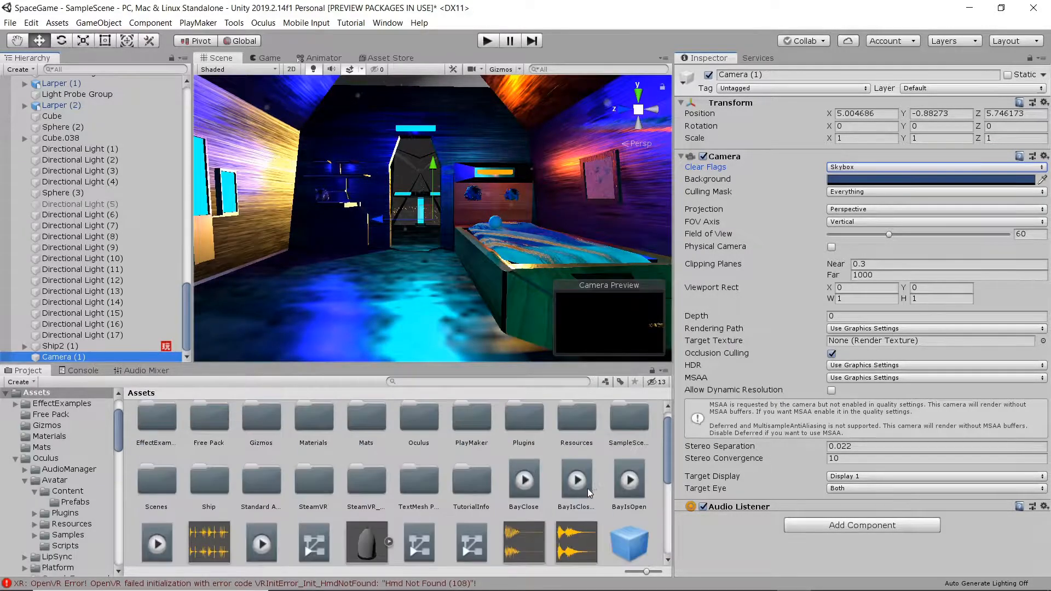
# Browse the Add Component list without adding anything, then bring up the Window menu.
pyautogui.click(864, 524)
pyautogui.click(736, 547)
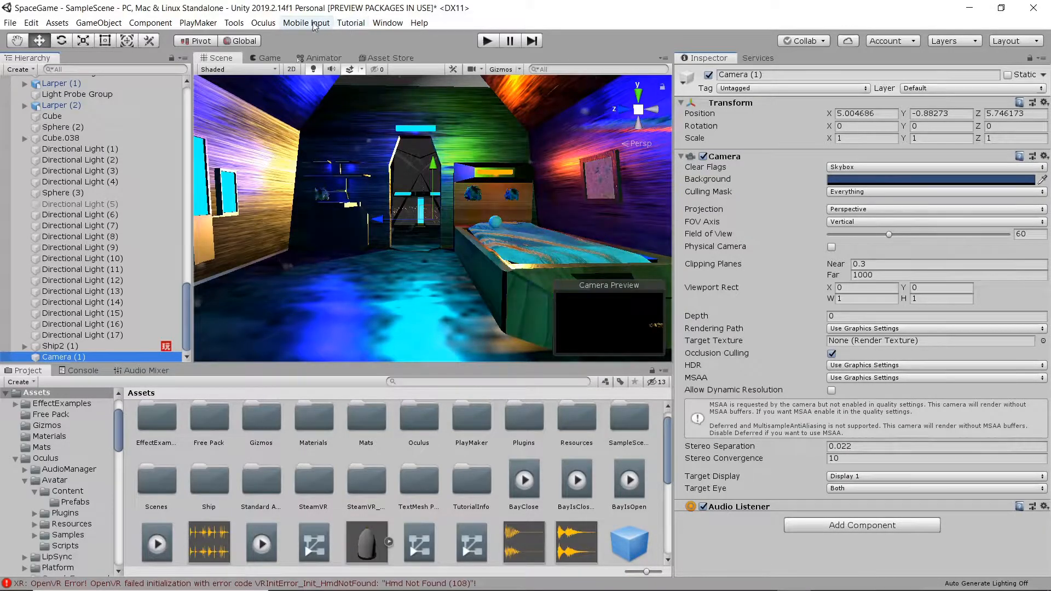
pyautogui.click(380, 22)
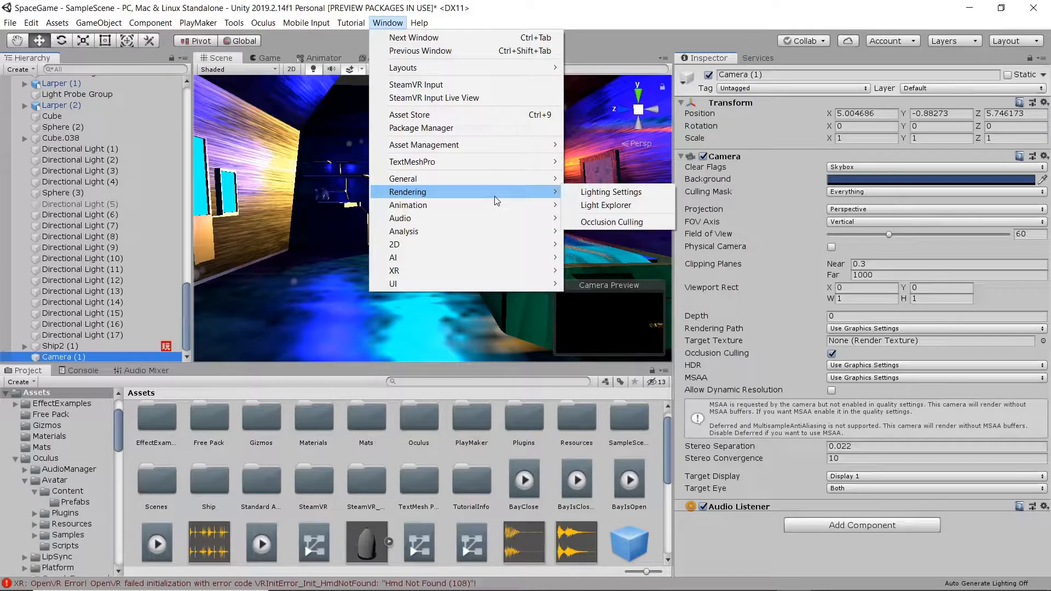
# Check in Package Manager that Post Processing 2.3.0 is installed and up to date, then close it.
pyautogui.click(464, 127)
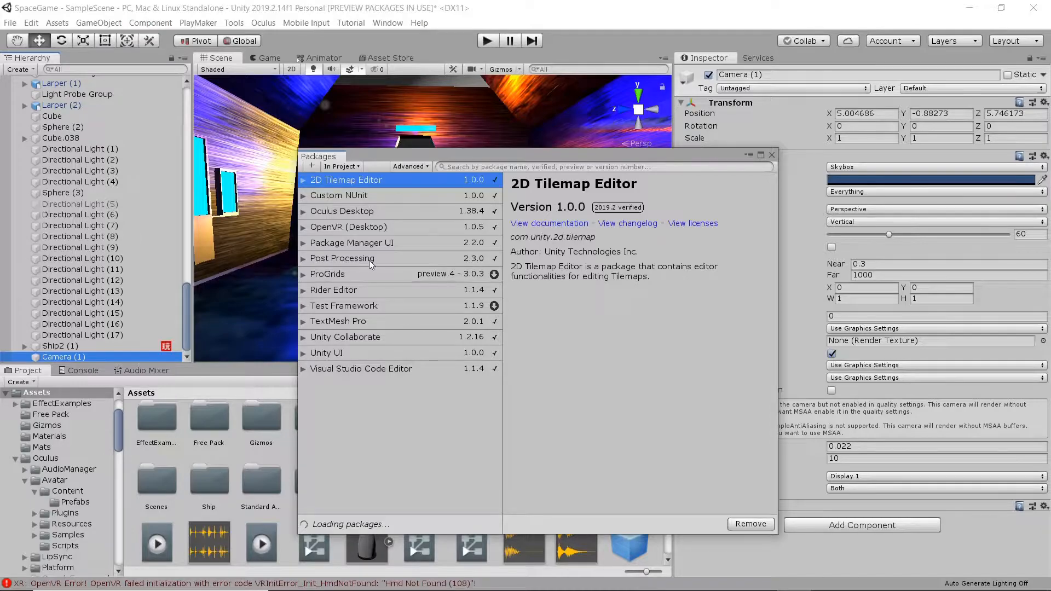
pyautogui.click(398, 273)
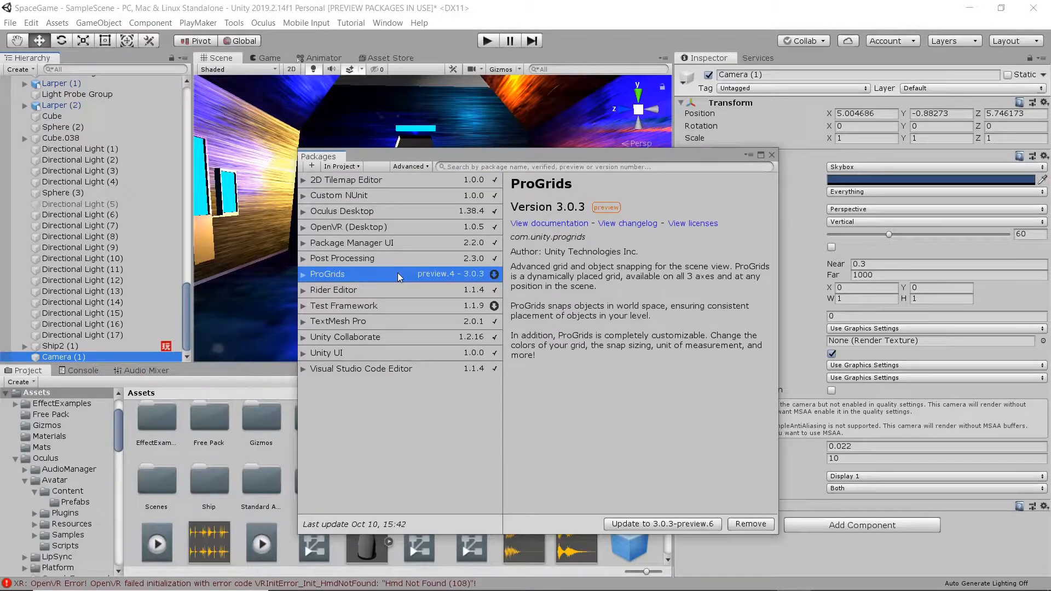
pyautogui.click(344, 257)
pyautogui.click(304, 261)
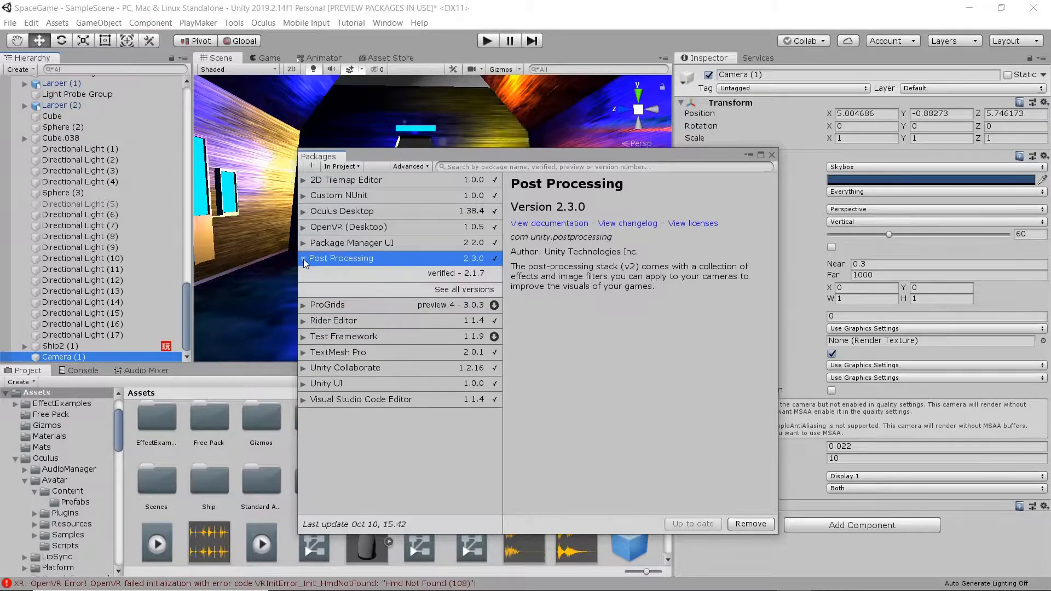
pyautogui.click(304, 260)
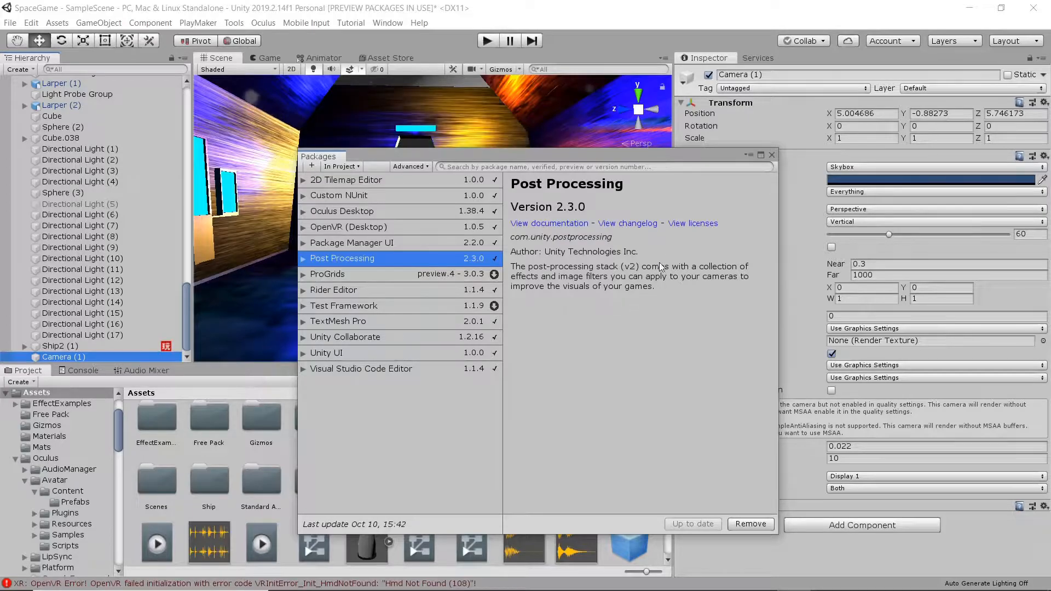
pyautogui.click(771, 155)
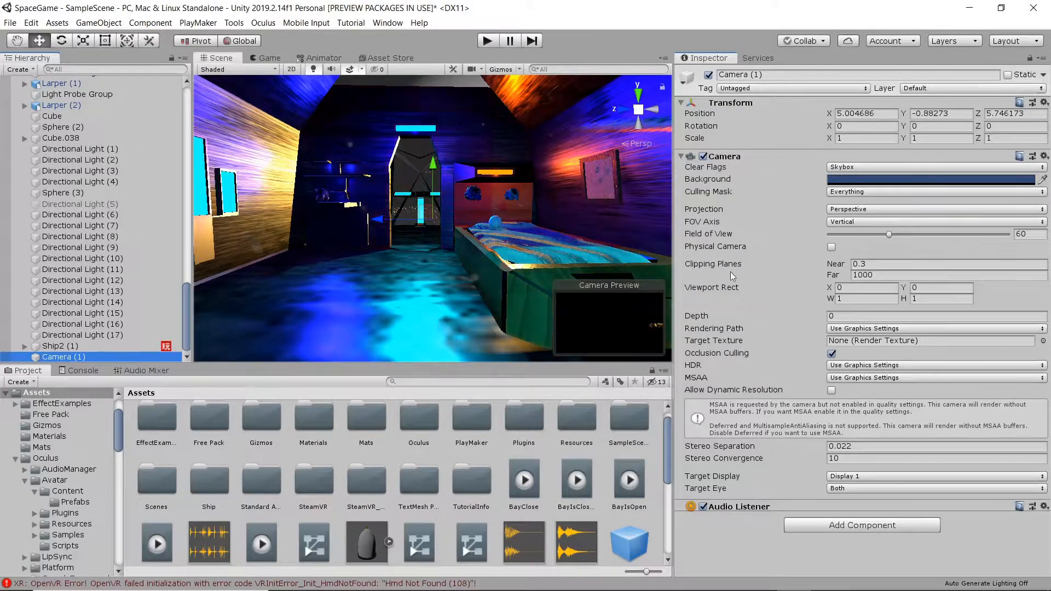
# Add a Post-process Layer component to Camera (1) from the Rendering components.
pyautogui.click(829, 528)
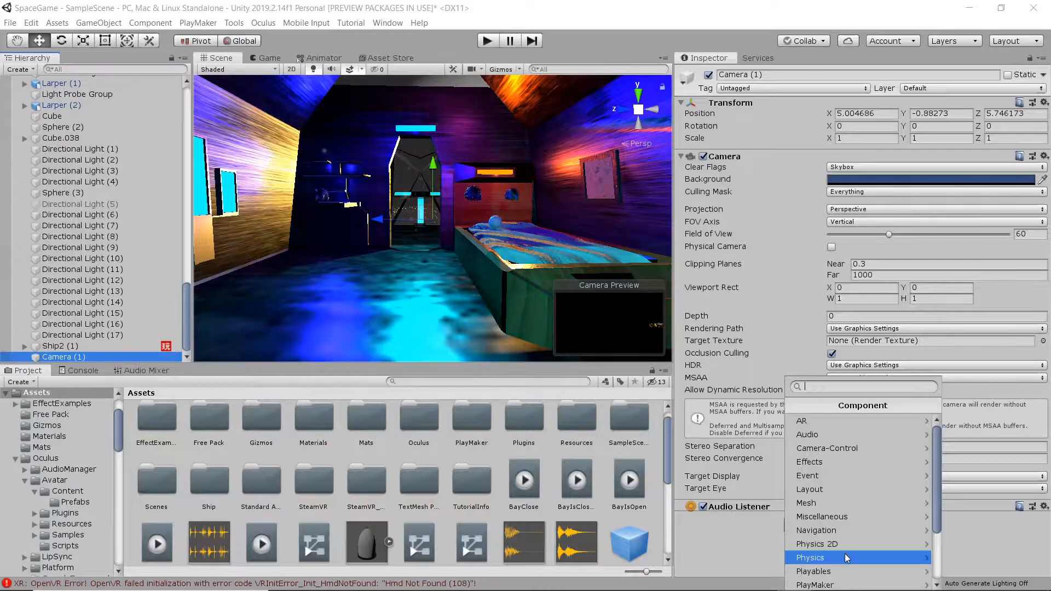
pyautogui.scroll(-2, 845, 553)
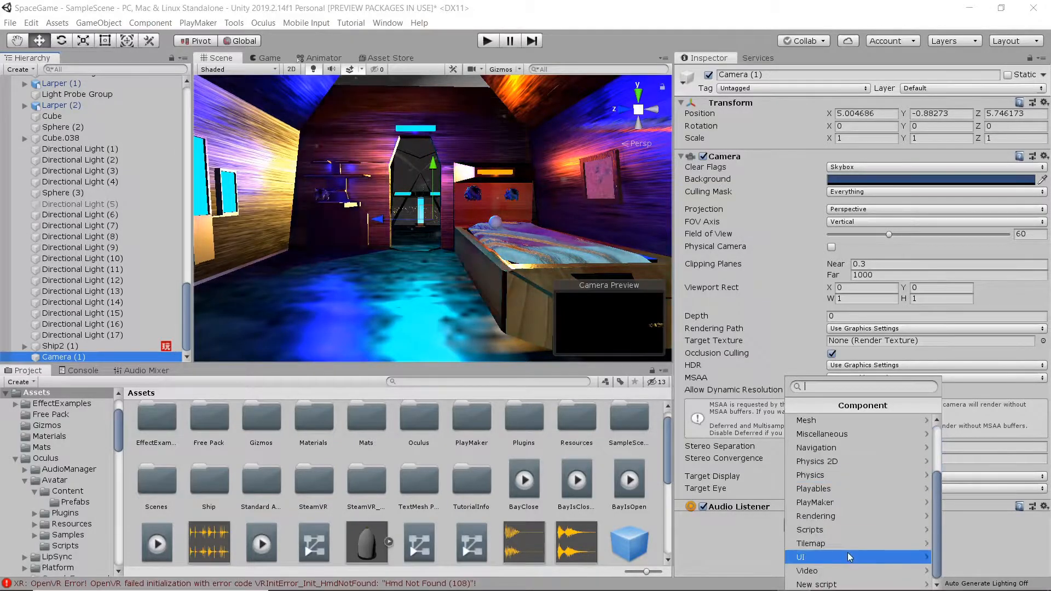
pyautogui.click(839, 517)
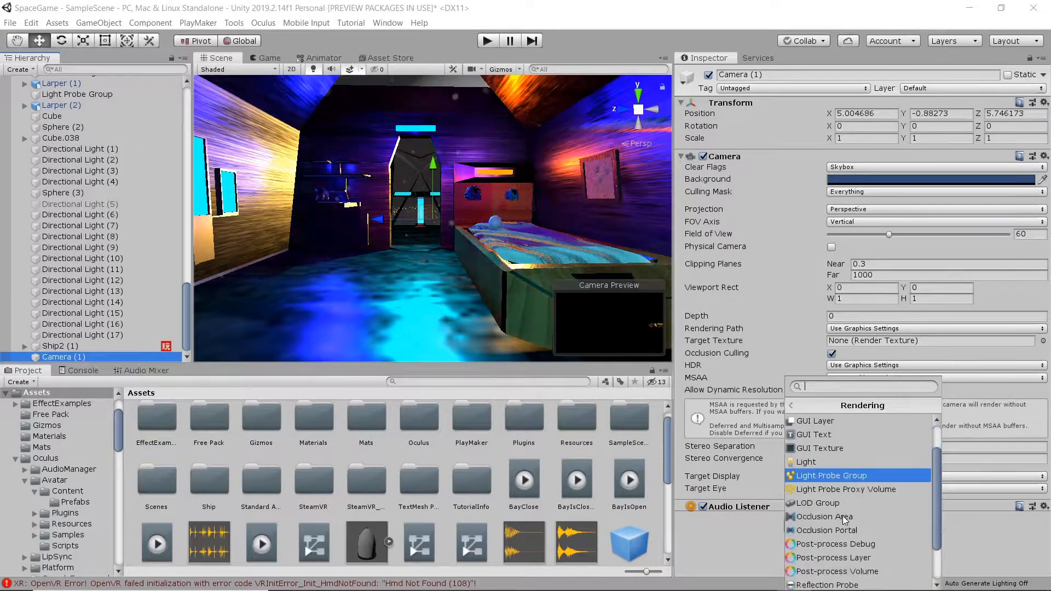
pyautogui.scroll(-2, 842, 516)
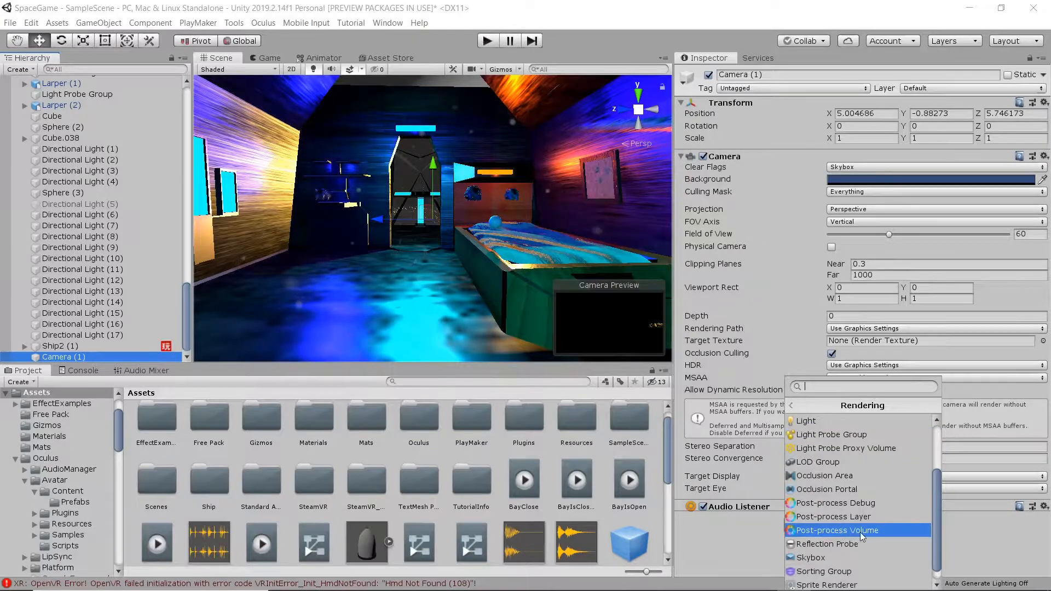
pyautogui.click(866, 517)
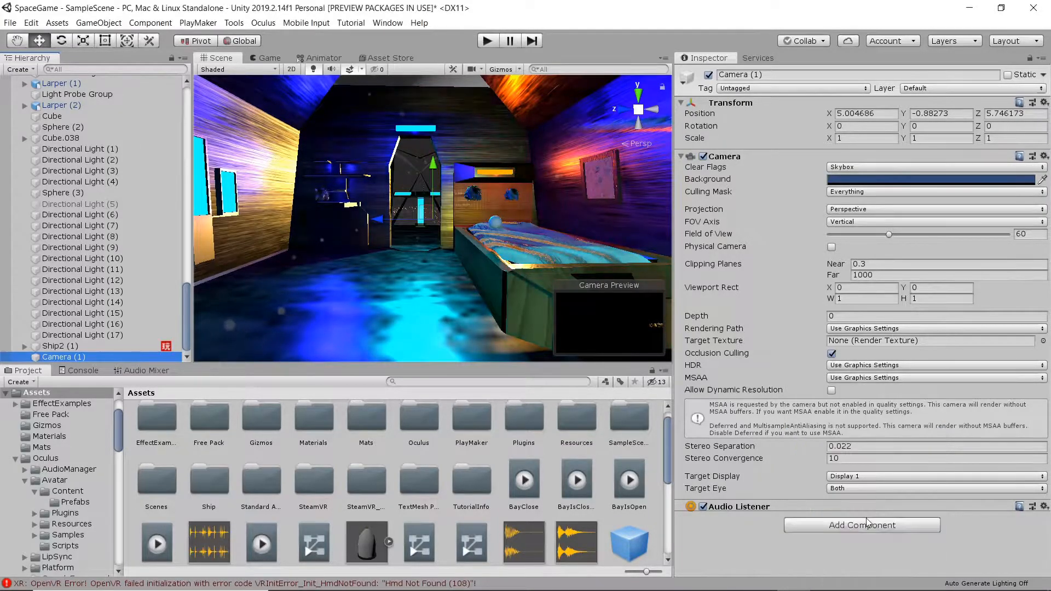
pyautogui.scroll(-5, 832, 493)
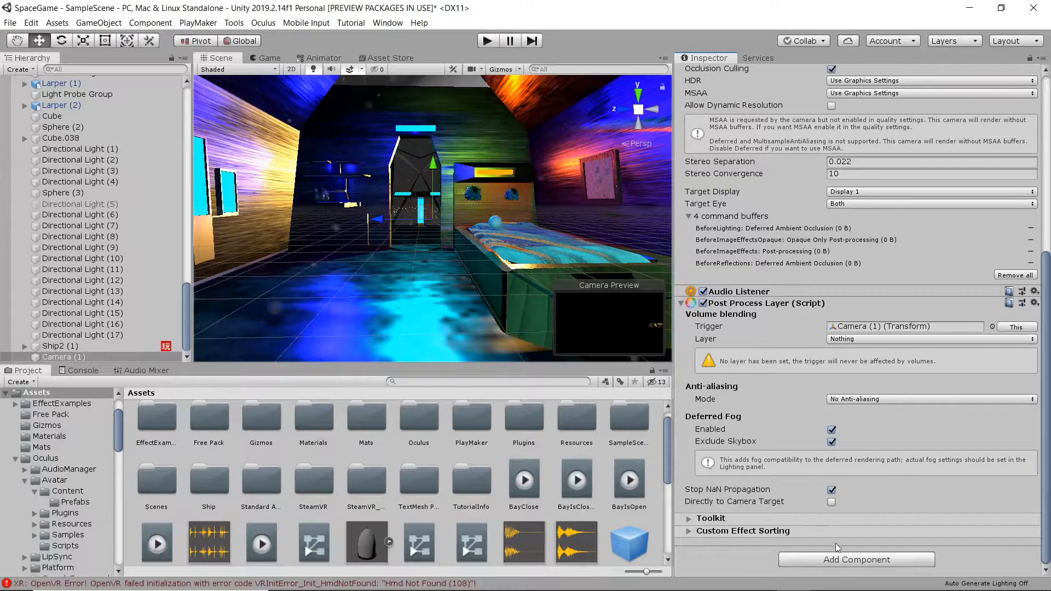
# Add a Post-process Volume component to Camera (1) as well.
pyautogui.click(839, 558)
pyautogui.click(837, 517)
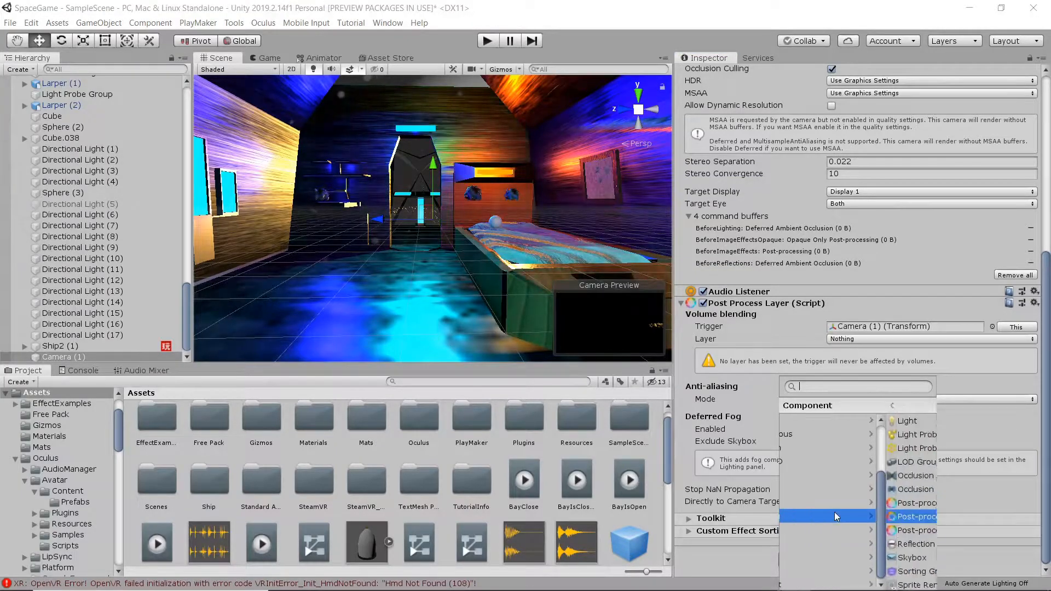
pyautogui.click(856, 533)
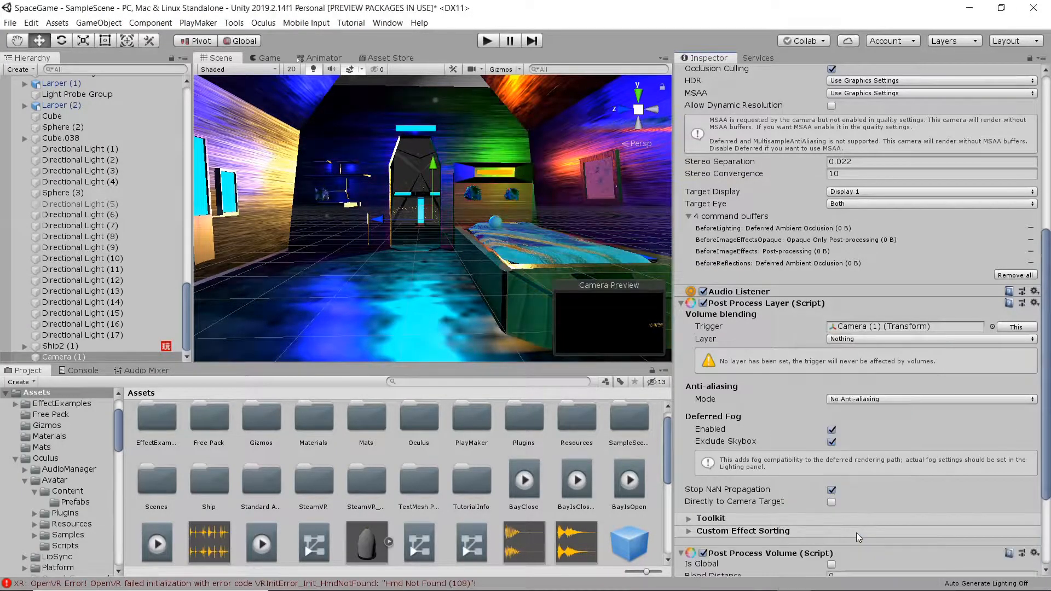
pyautogui.scroll(-3, 842, 464)
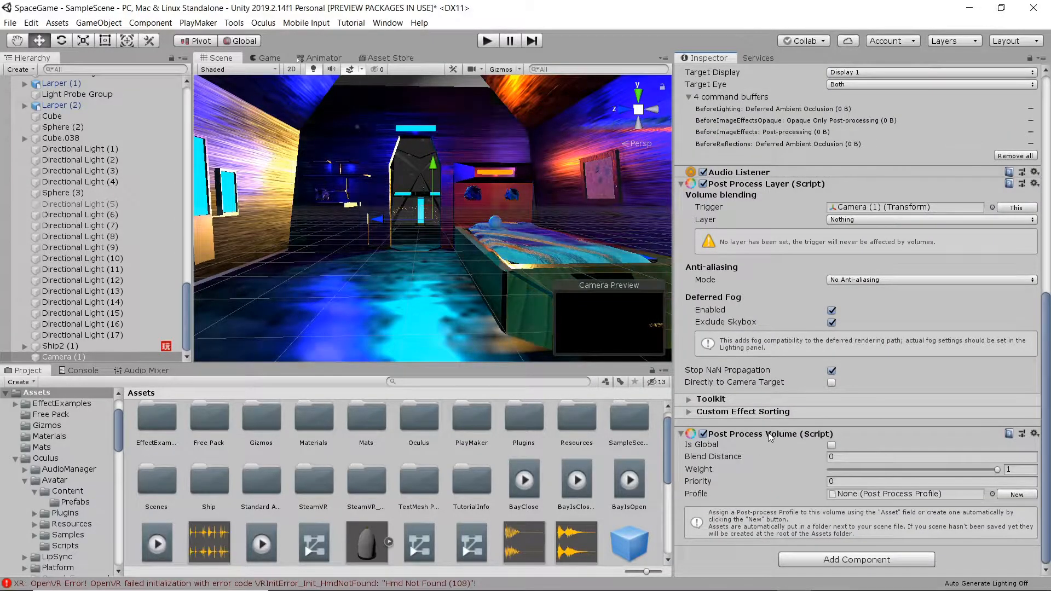
# Set the Post-process Layer to the Everything layer with Temporal Anti-aliasing (TAA).
pyautogui.click(918, 218)
pyautogui.click(898, 246)
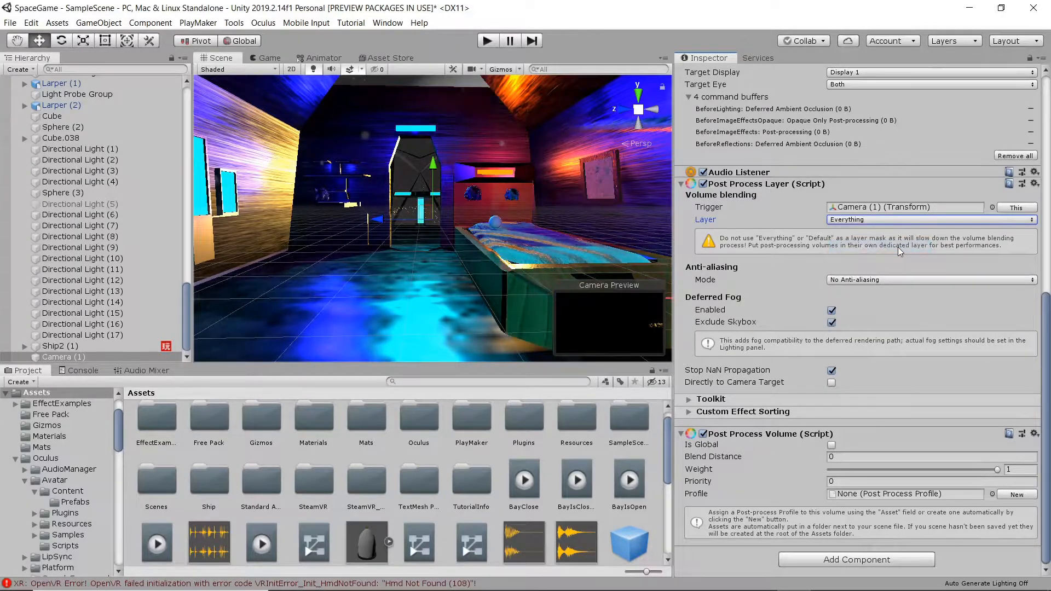
pyautogui.click(879, 280)
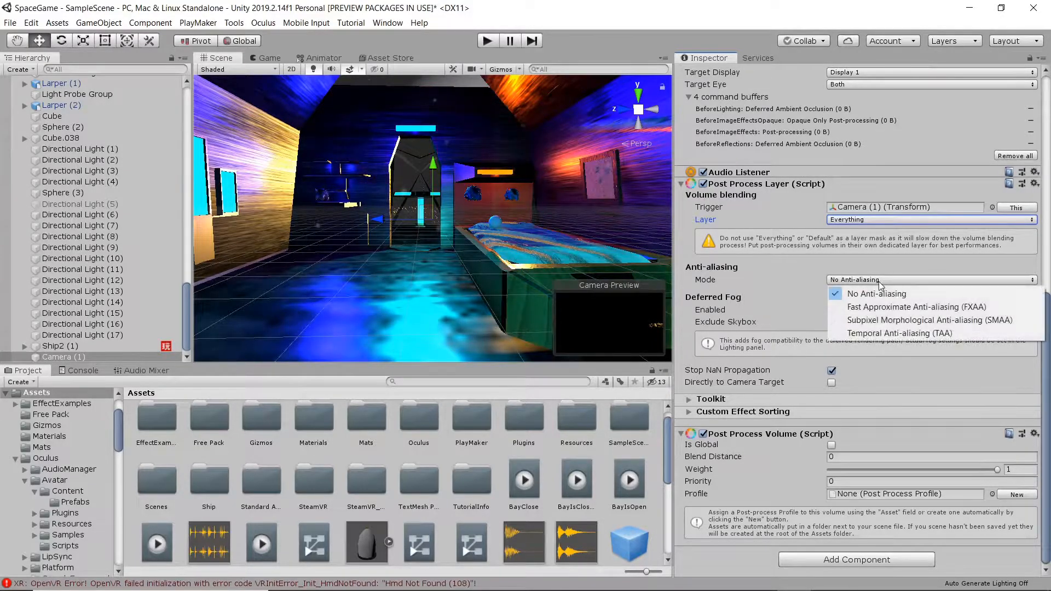
pyautogui.click(931, 334)
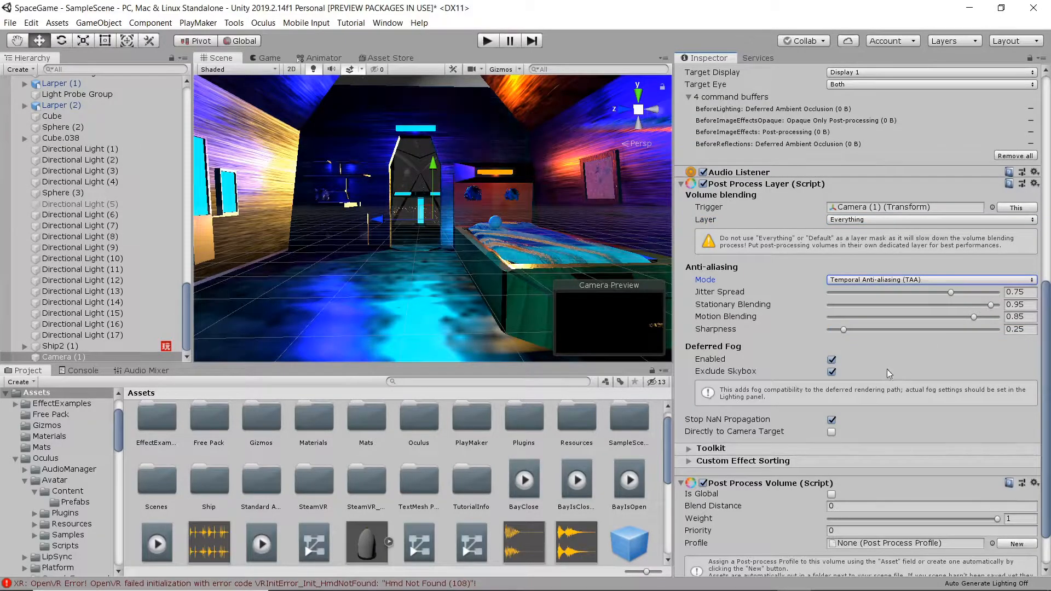
# Make the post-process volume global and create a new Camera (1) Profile.
pyautogui.scroll(-3, 848, 432)
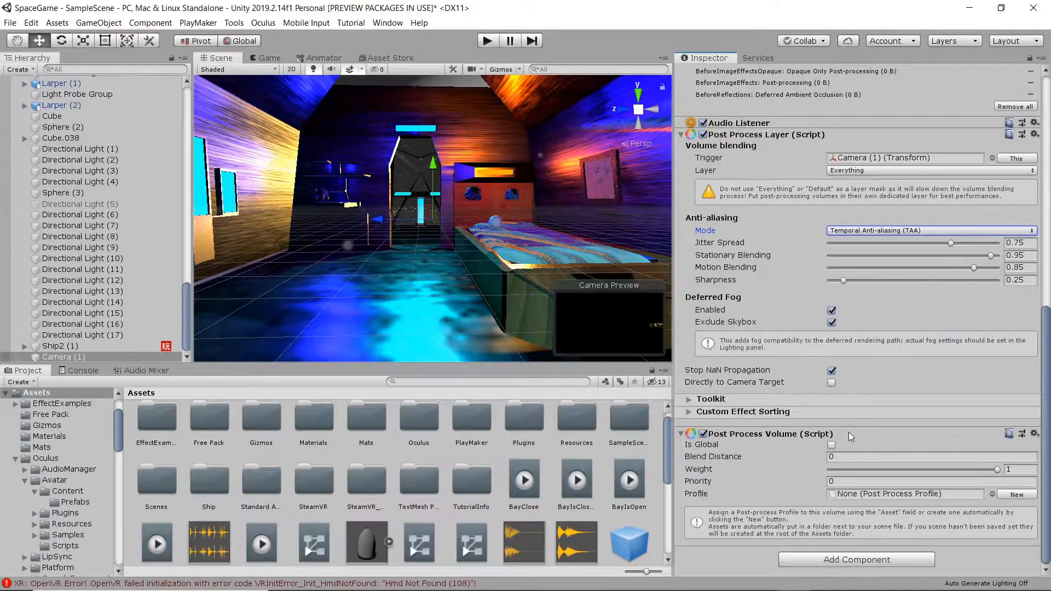
pyautogui.click(831, 445)
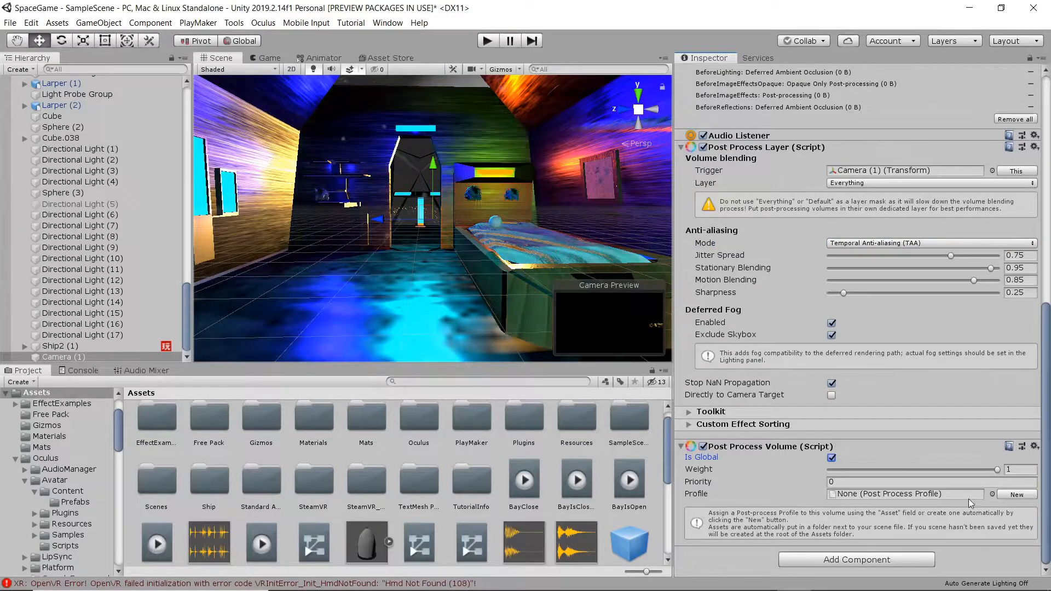
pyautogui.click(1023, 494)
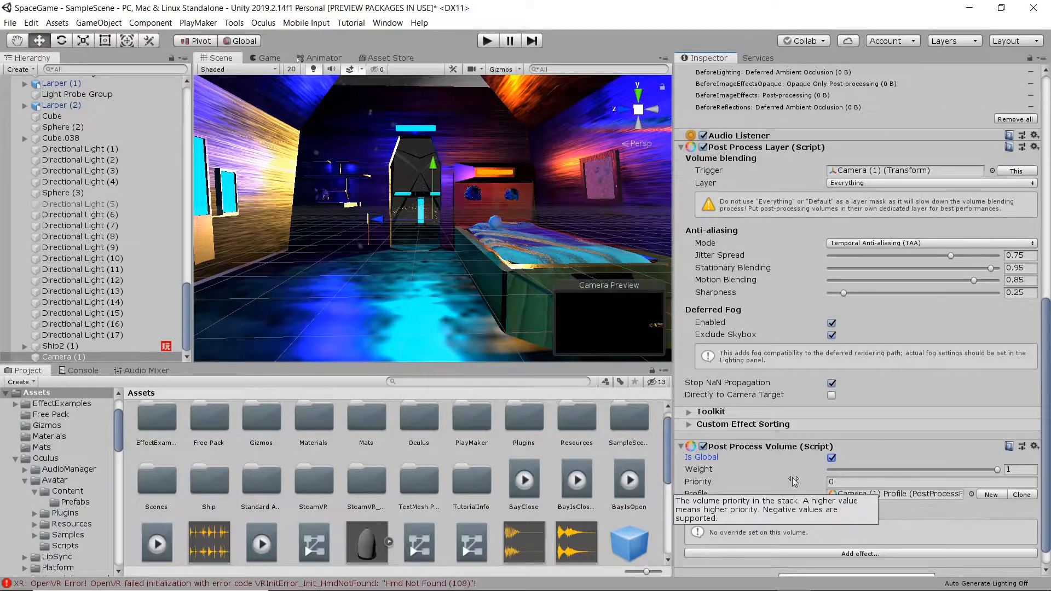
# Add an Ambient Occlusion override to the profile with all its settings enabled.
pyautogui.scroll(-1, 793, 481)
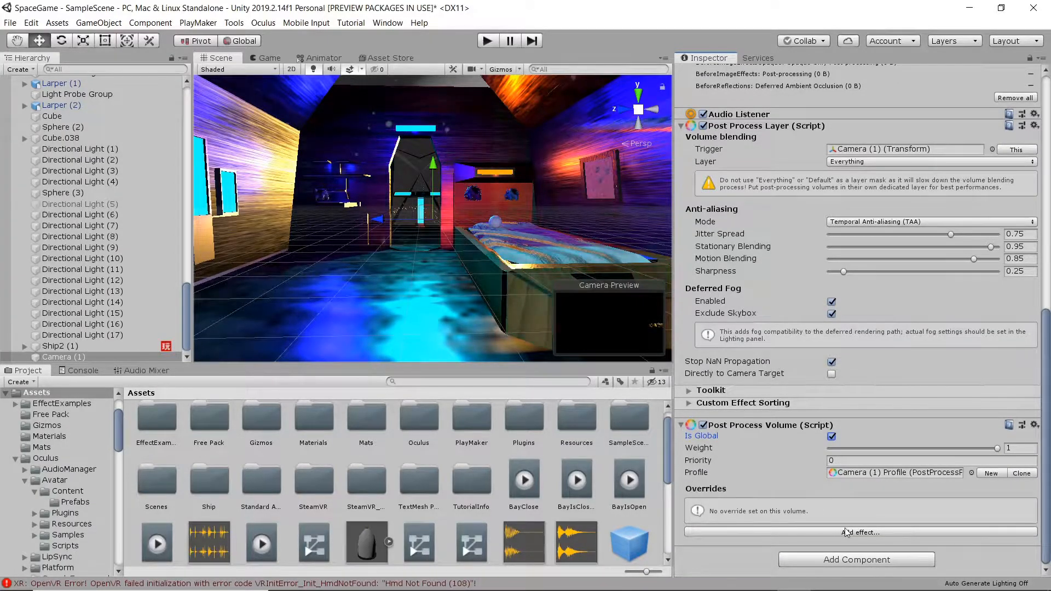
pyautogui.click(878, 534)
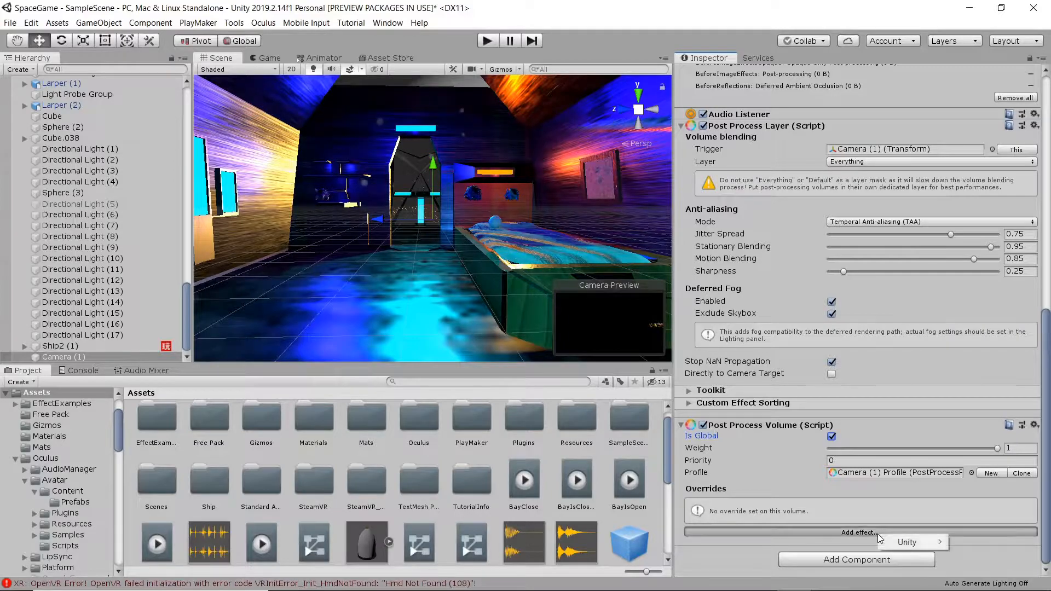
pyautogui.moveTo(910, 541)
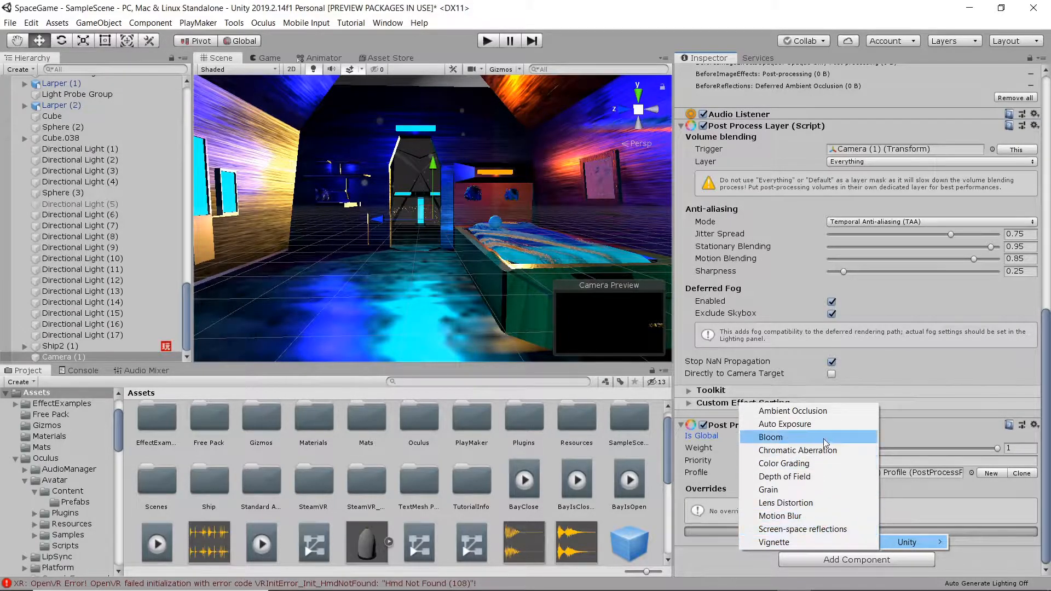
pyautogui.click(823, 412)
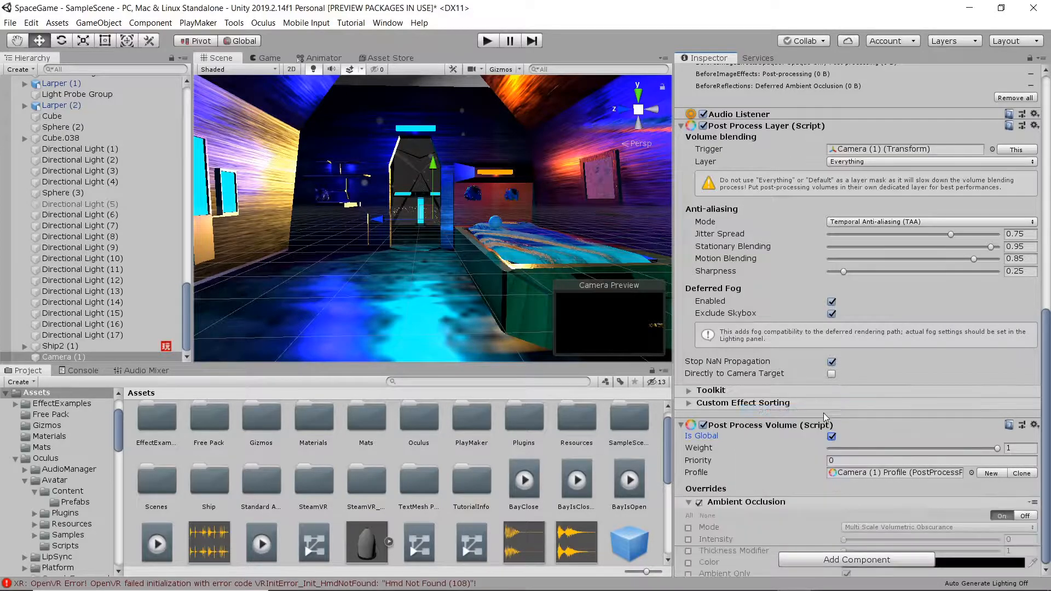
pyautogui.scroll(-3, 797, 485)
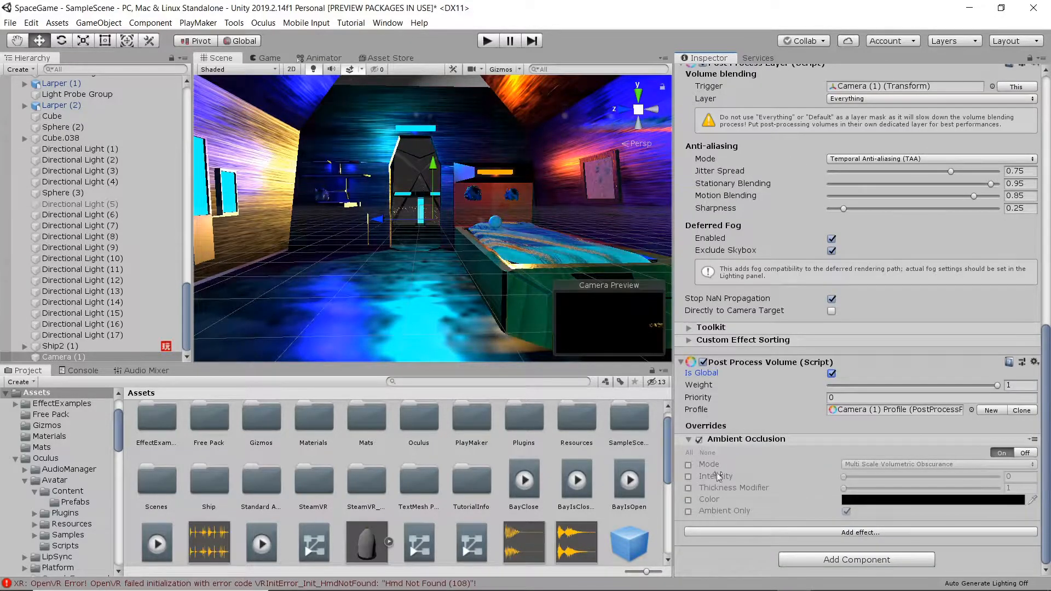
pyautogui.click(690, 452)
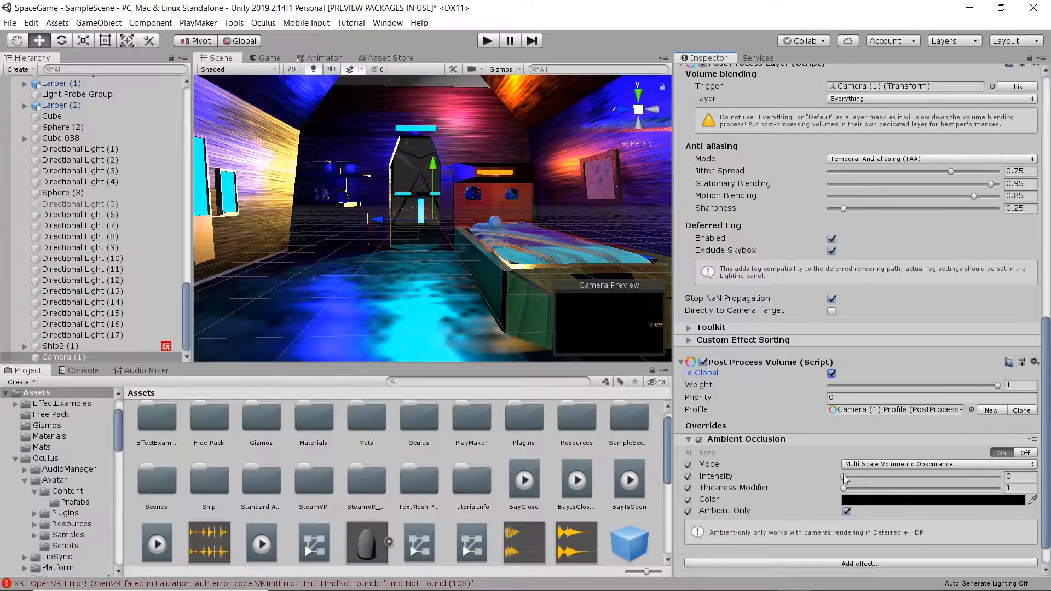
# Set Ambient Occlusion intensity to 0.22 and thickness modifier to 1.6, and turn off Ambient Only.
pyautogui.moveTo(876, 478); pyautogui.dragTo(1047, 481)
pyautogui.click(846, 511)
pyautogui.moveTo(977, 481); pyautogui.dragTo(852, 484)
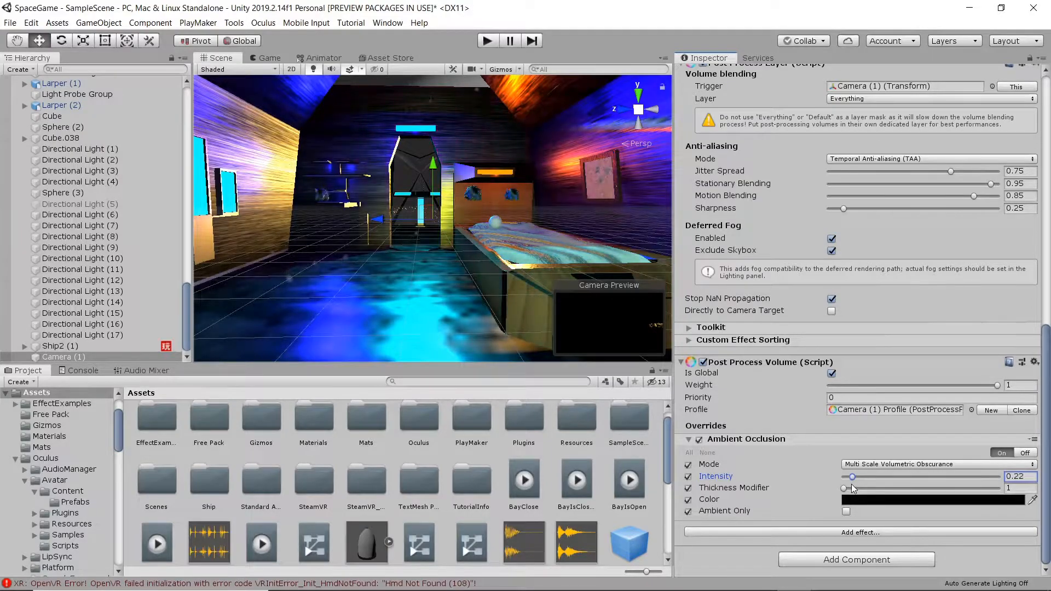
pyautogui.click(845, 487)
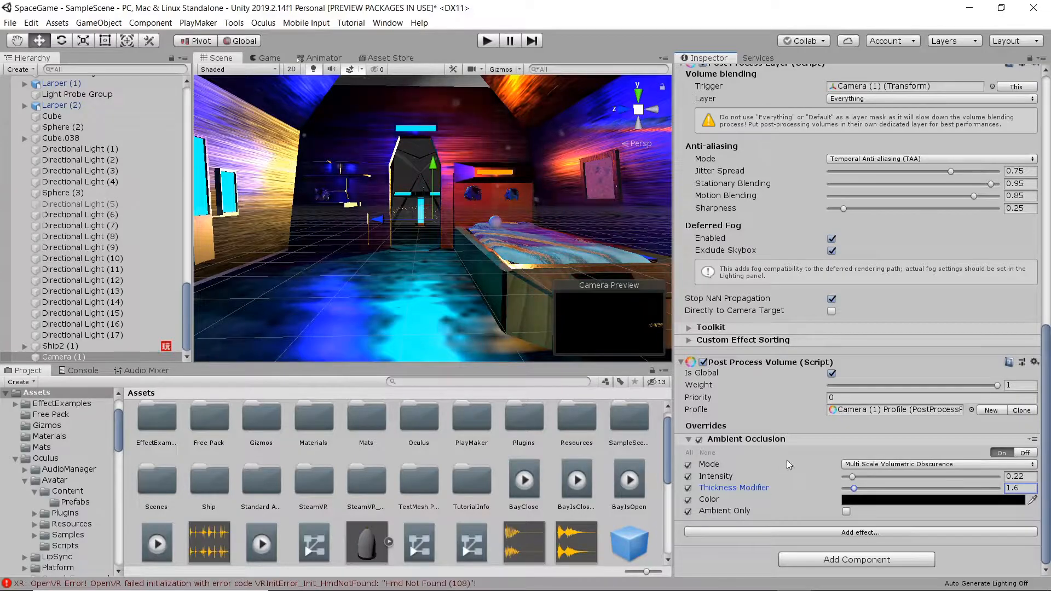
pyautogui.click(844, 533)
pyautogui.moveTo(862, 540)
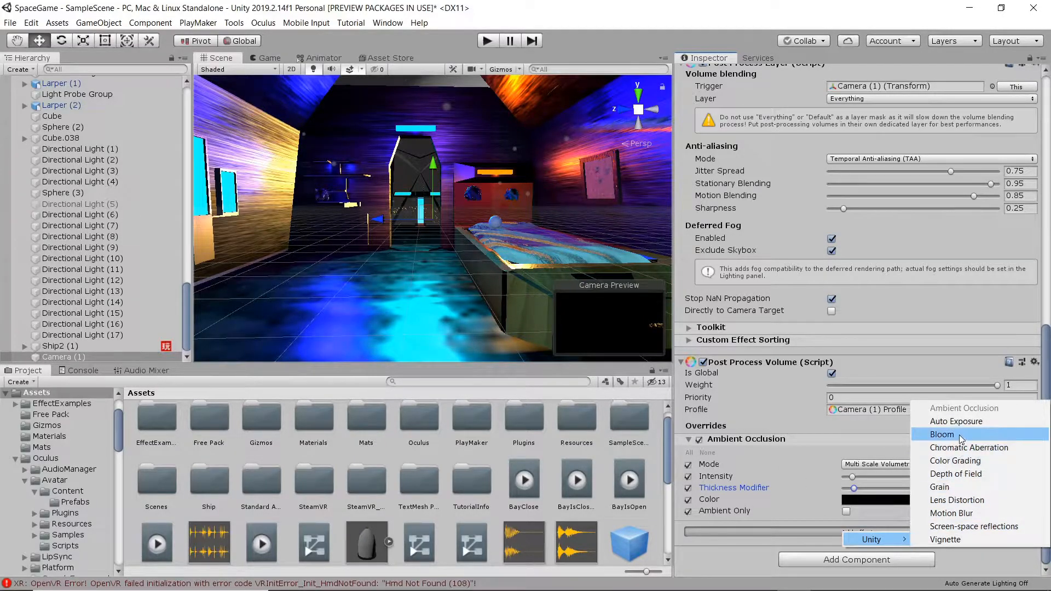
# Add a Bloom override, enable all its settings, and set intensity to 0.64.
pyautogui.click(941, 435)
pyautogui.scroll(-5, 773, 446)
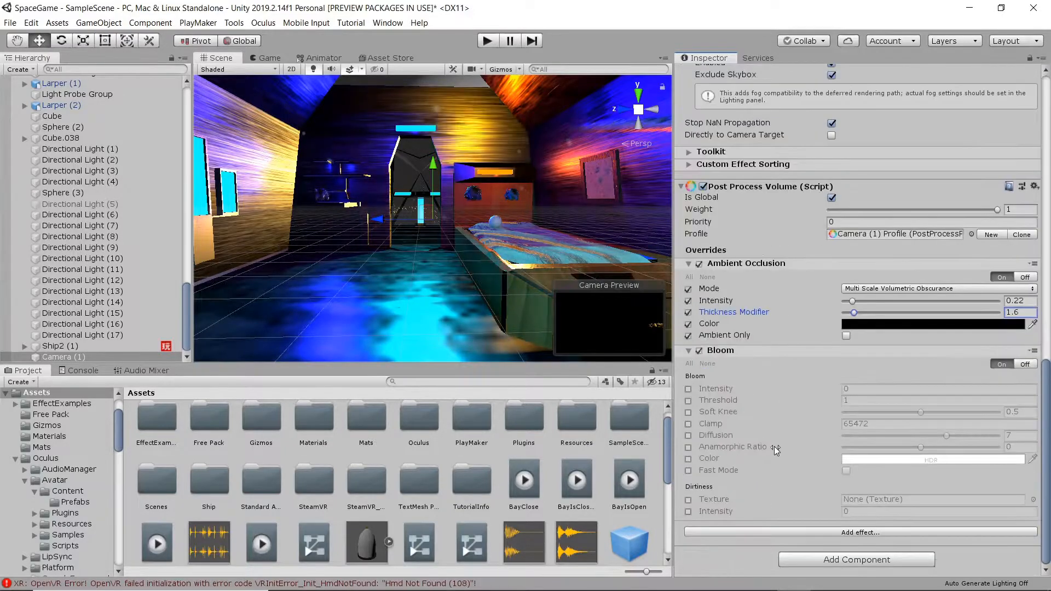
pyautogui.click(688, 362)
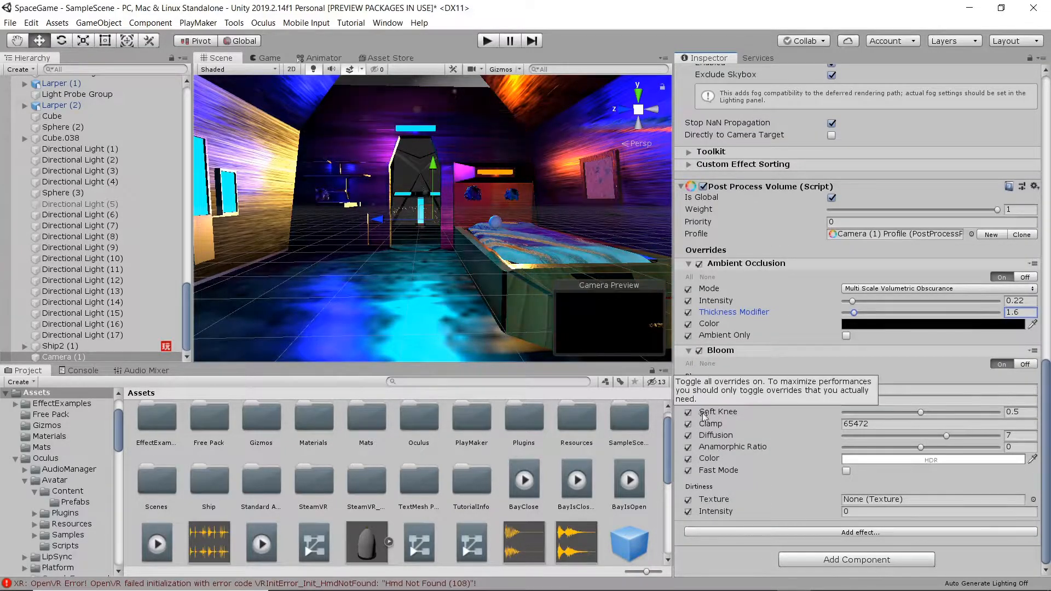
pyautogui.click(846, 389)
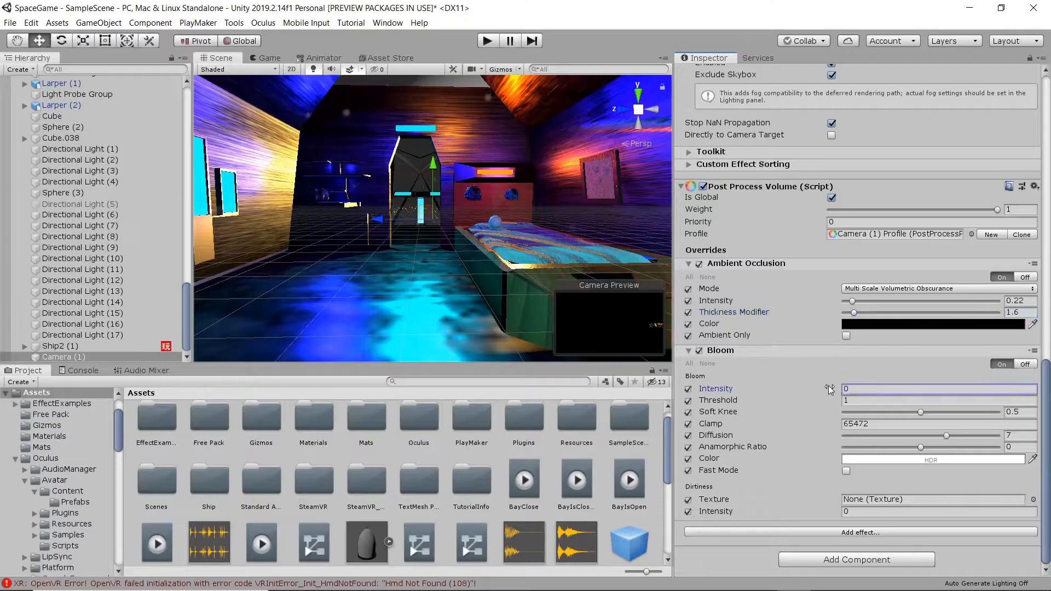
pyautogui.write('0.33')
pyautogui.moveTo(846, 388)
pyautogui.mouseDown()
pyautogui.moveTo(883, 388)
pyautogui.moveTo(838, 391)
pyautogui.moveTo(845, 393)
pyautogui.mouseUp()
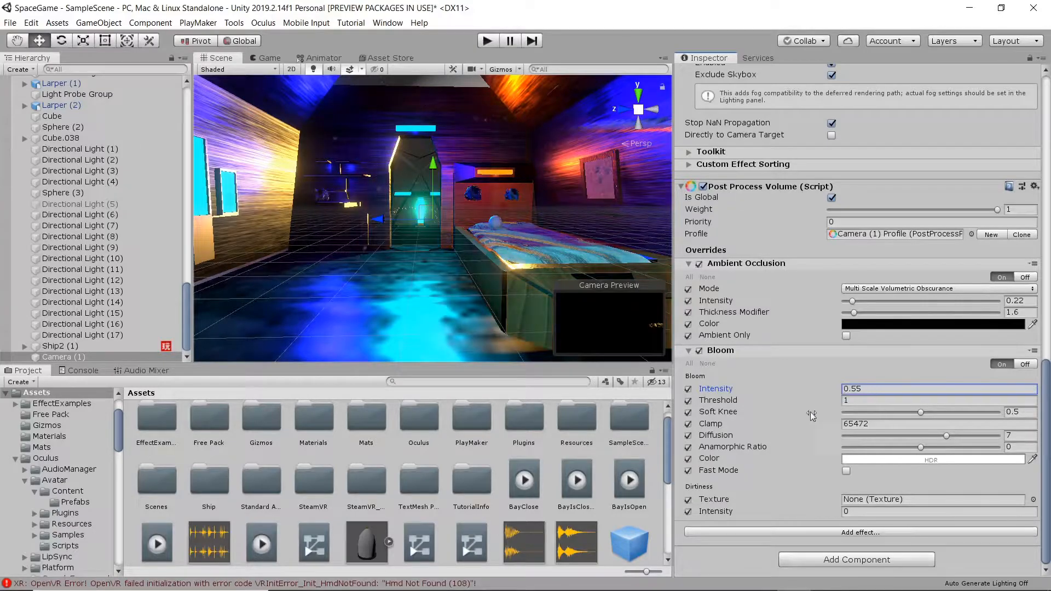
pyautogui.moveTo(832, 391); pyautogui.dragTo(833, 390)
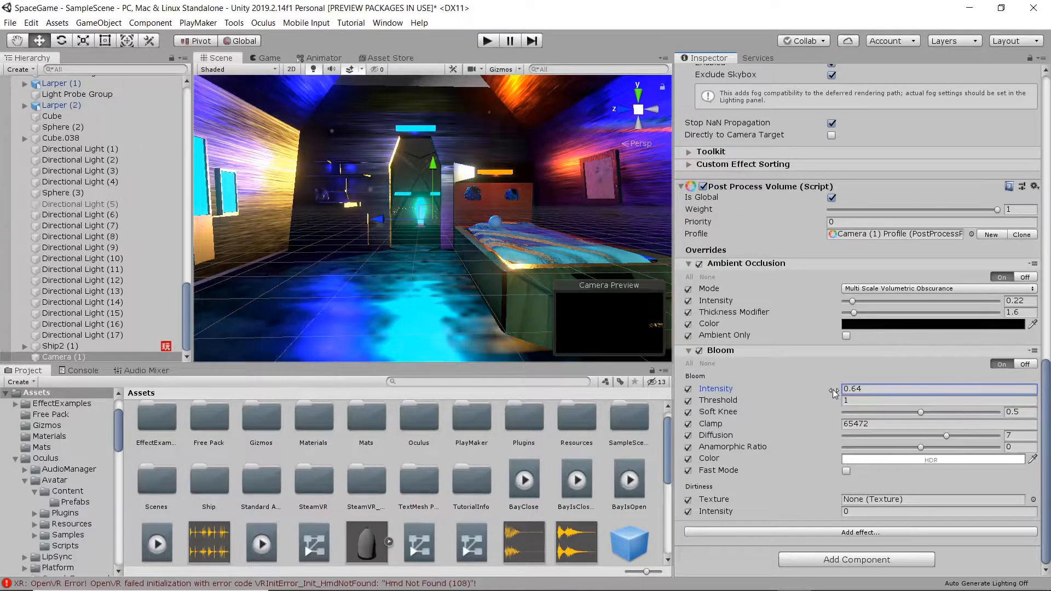
# Add Screen Space Reflections to the profile, enable all settings, and pick the Overkill preset.
pyautogui.click(869, 534)
pyautogui.moveTo(871, 538)
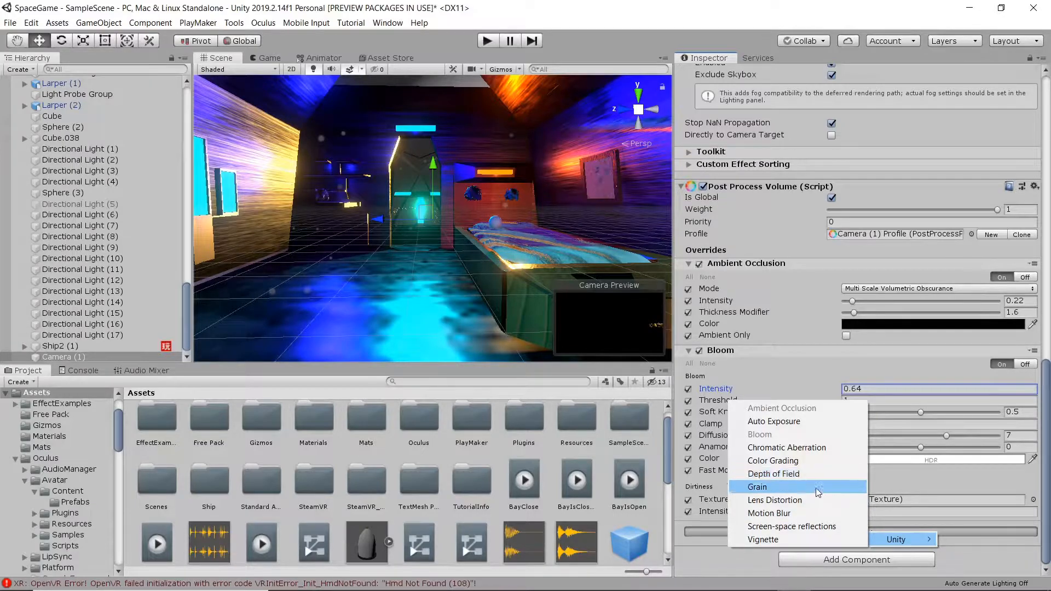
pyautogui.click(822, 526)
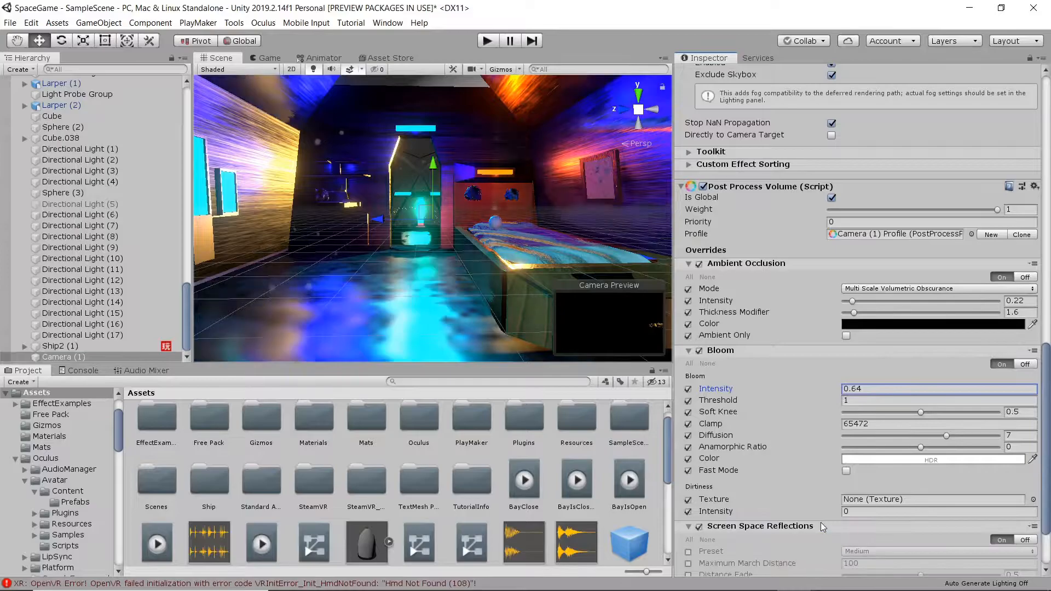
pyautogui.scroll(-3, 787, 446)
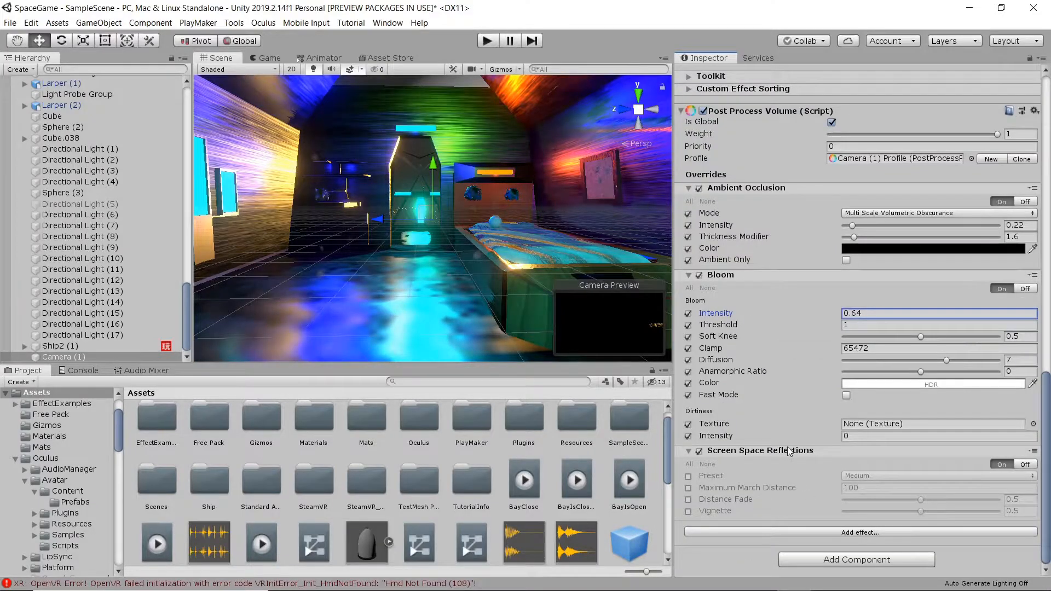
pyautogui.click(691, 463)
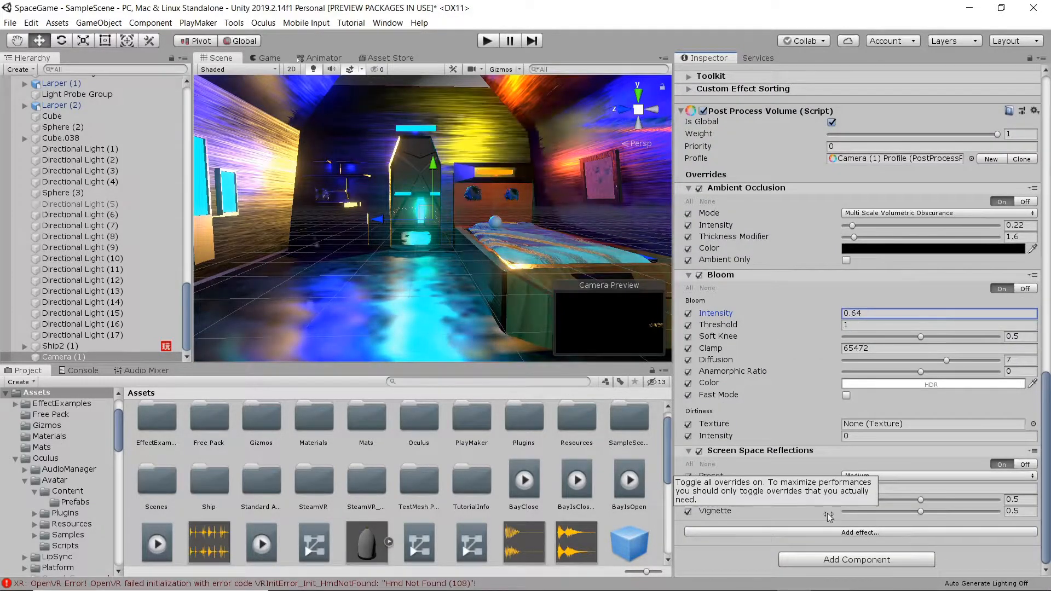
pyautogui.click(882, 475)
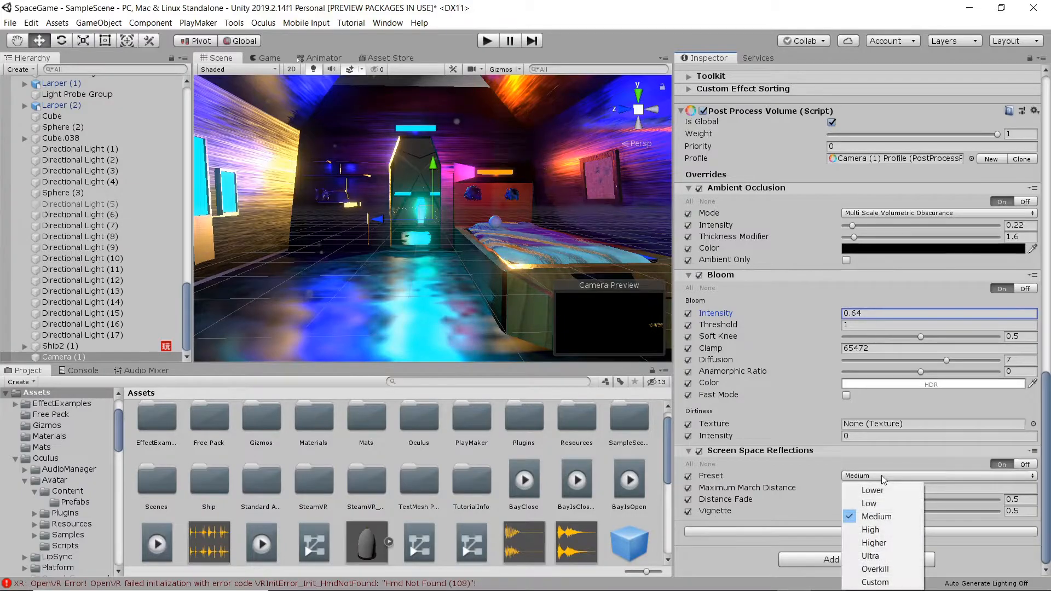
pyautogui.click(895, 570)
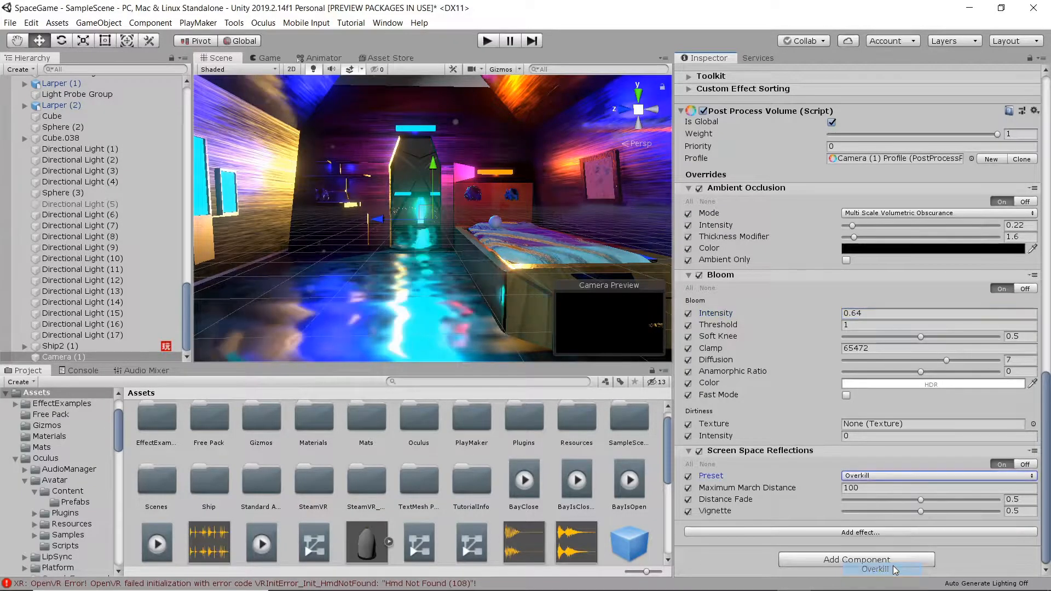
pyautogui.scroll(2, 367, 247)
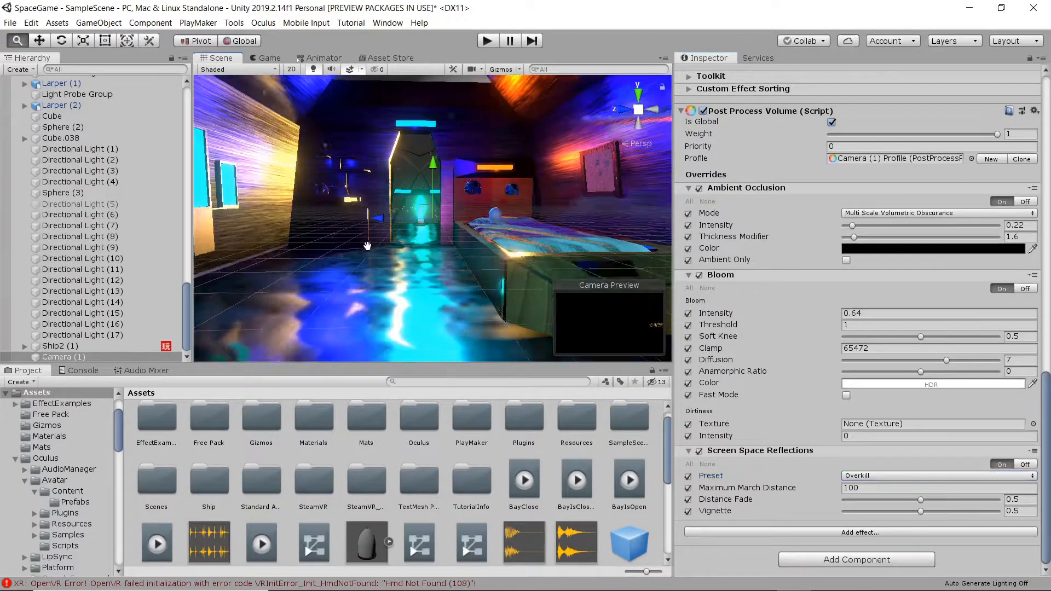
pyautogui.scroll(5, 367, 246)
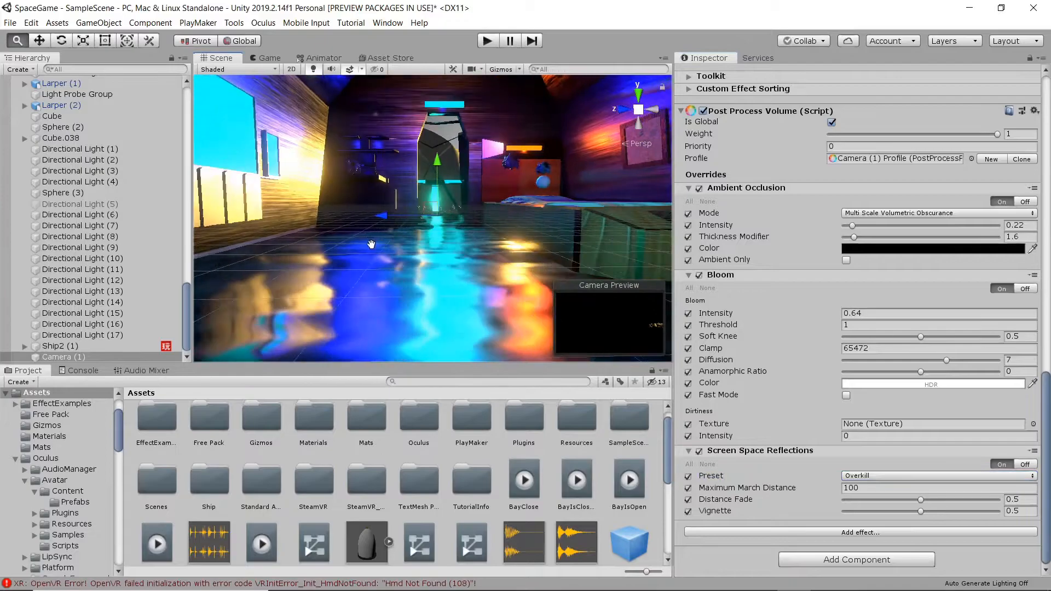
pyautogui.moveTo(369, 243); pyautogui.dragTo(367, 245, button='middle')
pyautogui.scroll(8, 368, 244)
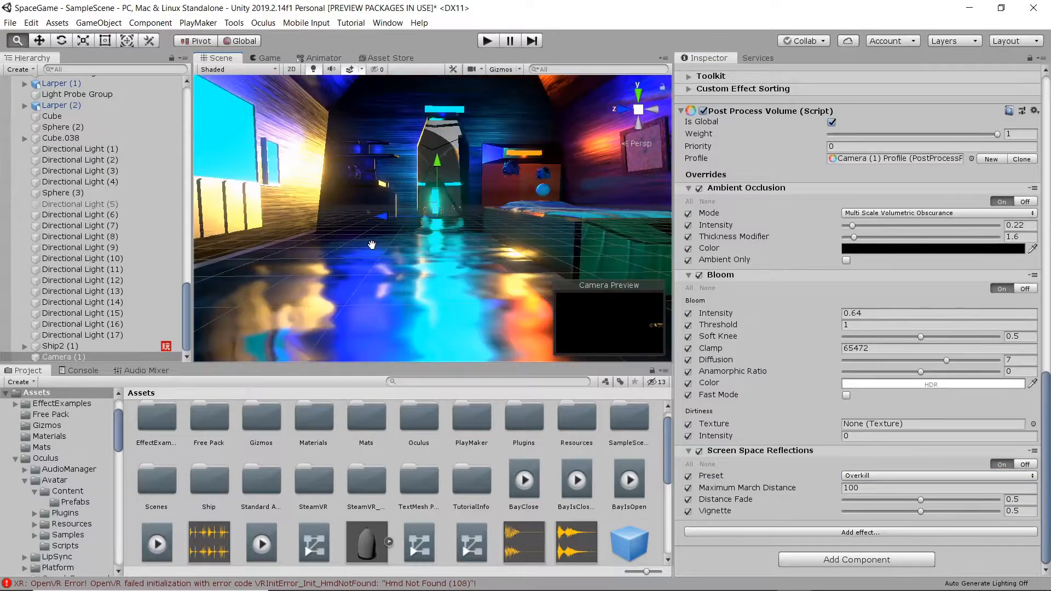
pyautogui.moveTo(417, 220); pyautogui.dragTo(417, 228, button='middle')
pyautogui.scroll(-2, 417, 229)
pyautogui.scroll(-6, 417, 229)
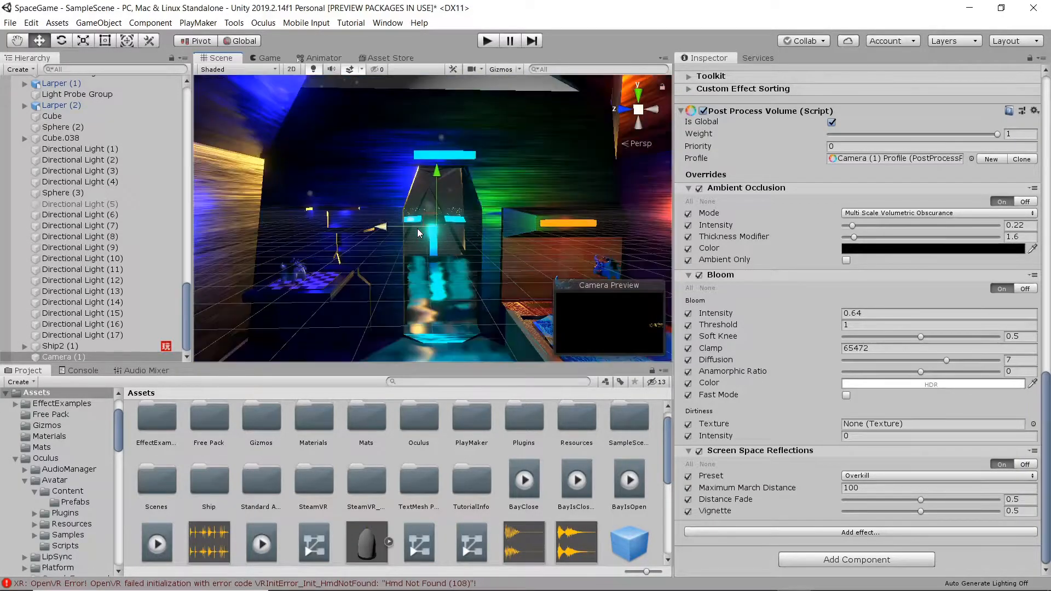
pyautogui.scroll(-4, 416, 230)
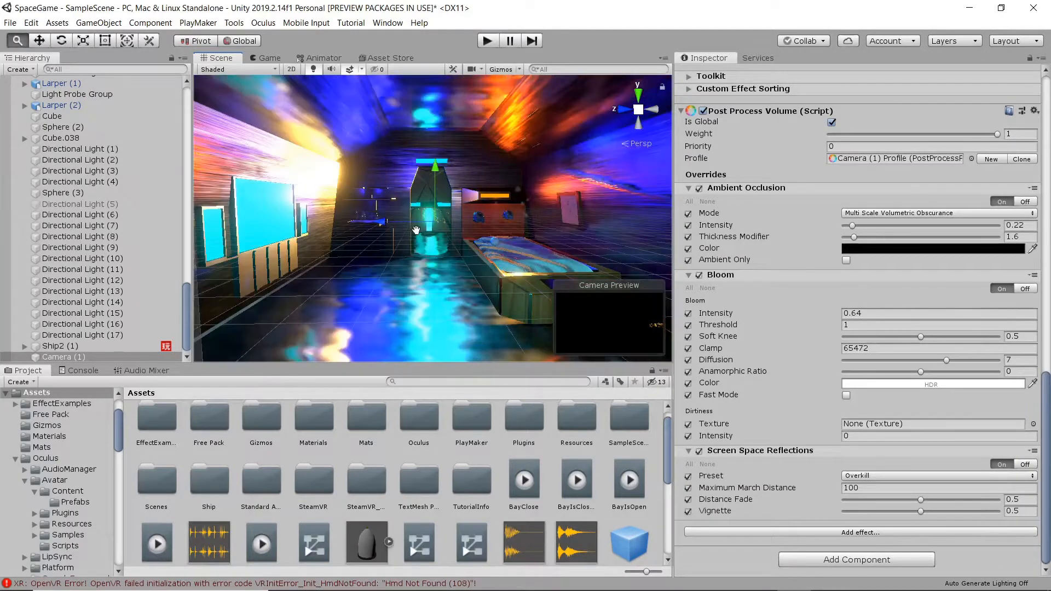
pyautogui.scroll(-2, 415, 227)
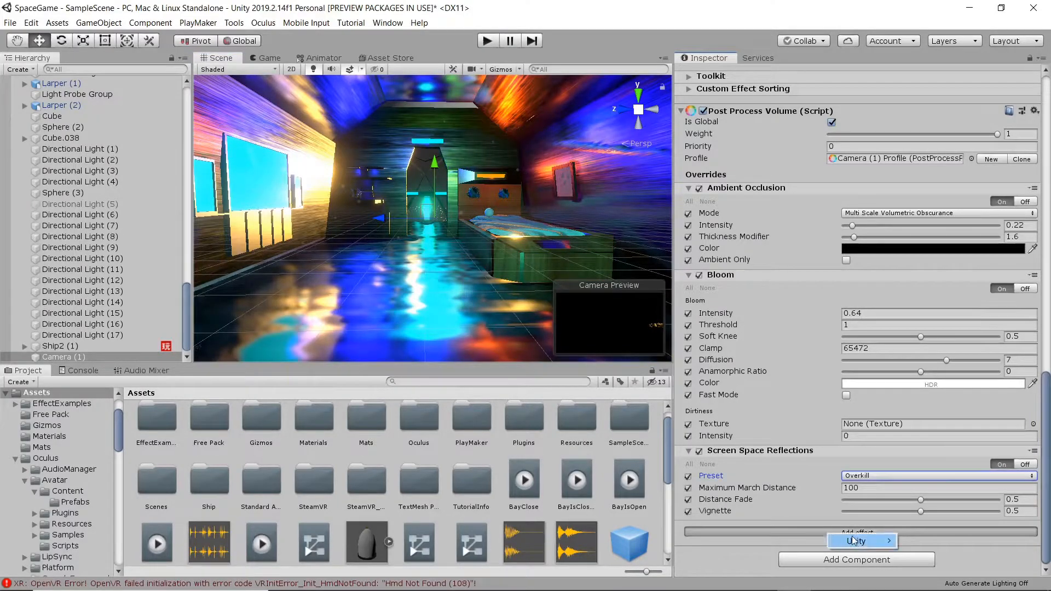
# Add a Vignette override with all settings on, intensity 0.436 and smoothness 0.237.
pyautogui.moveTo(856, 542)
pyautogui.click(908, 542)
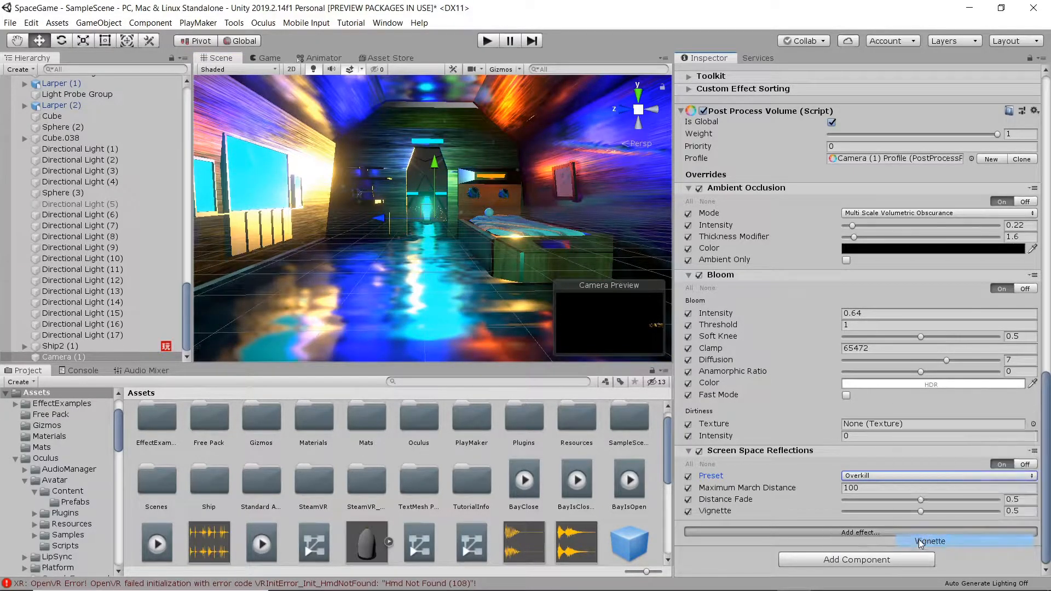
pyautogui.scroll(-3, 766, 481)
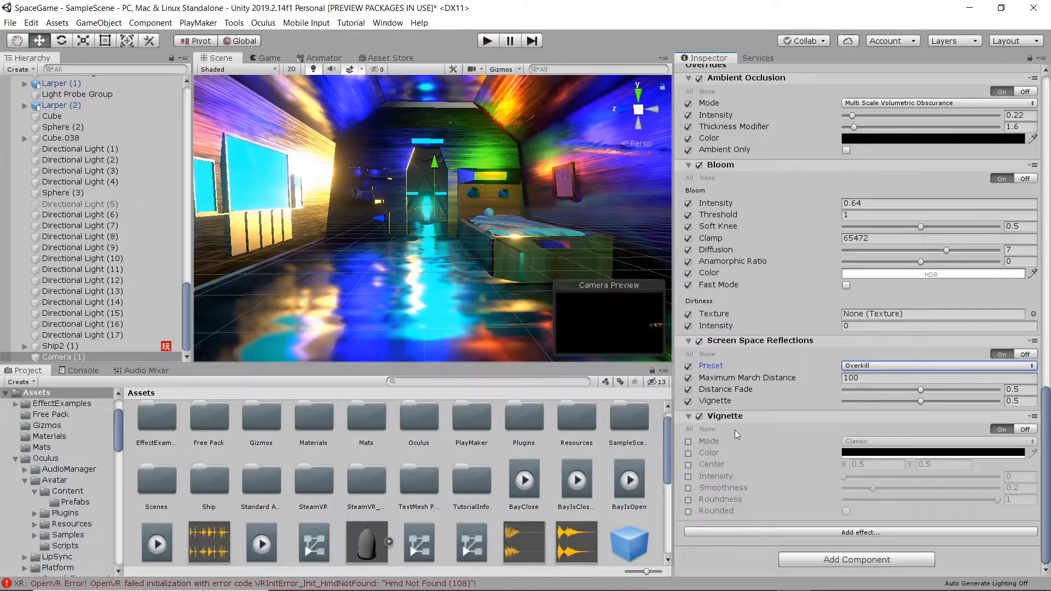
pyautogui.click(690, 429)
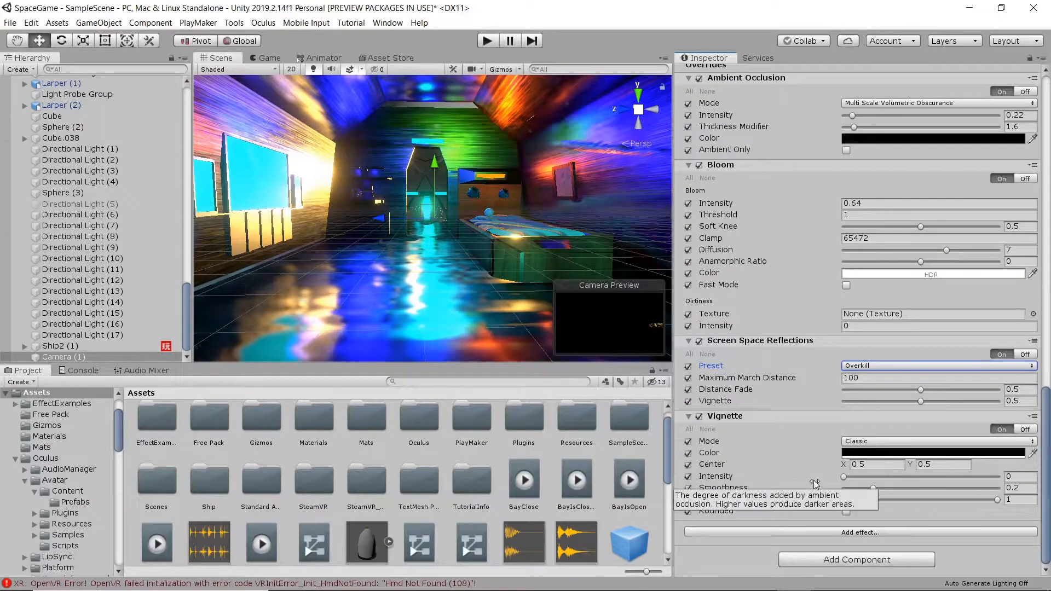
pyautogui.moveTo(843, 476); pyautogui.dragTo(880, 487)
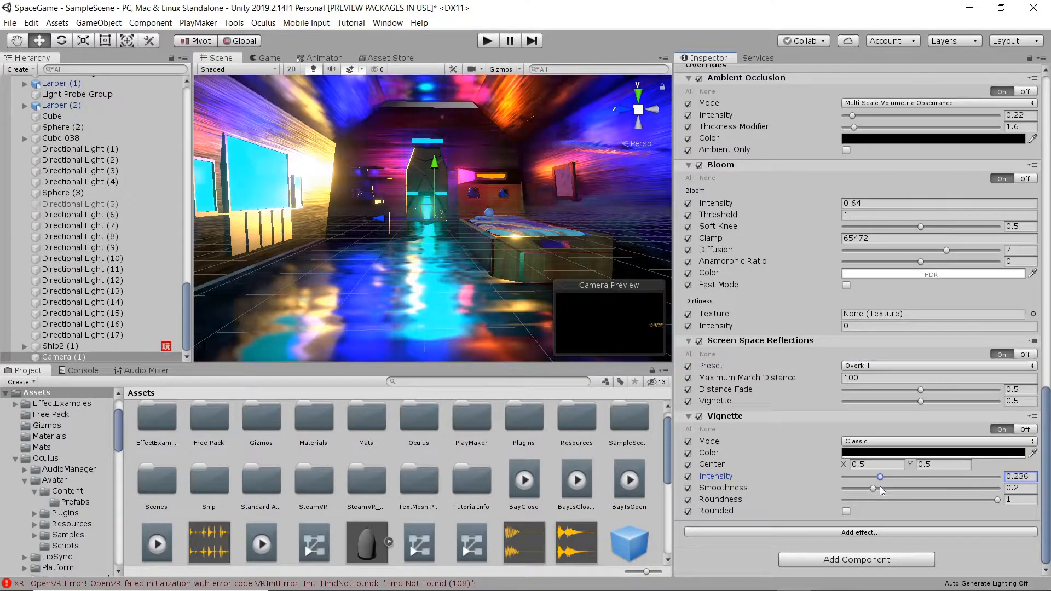
pyautogui.click(879, 487)
pyautogui.moveTo(879, 477); pyautogui.dragTo(911, 478)
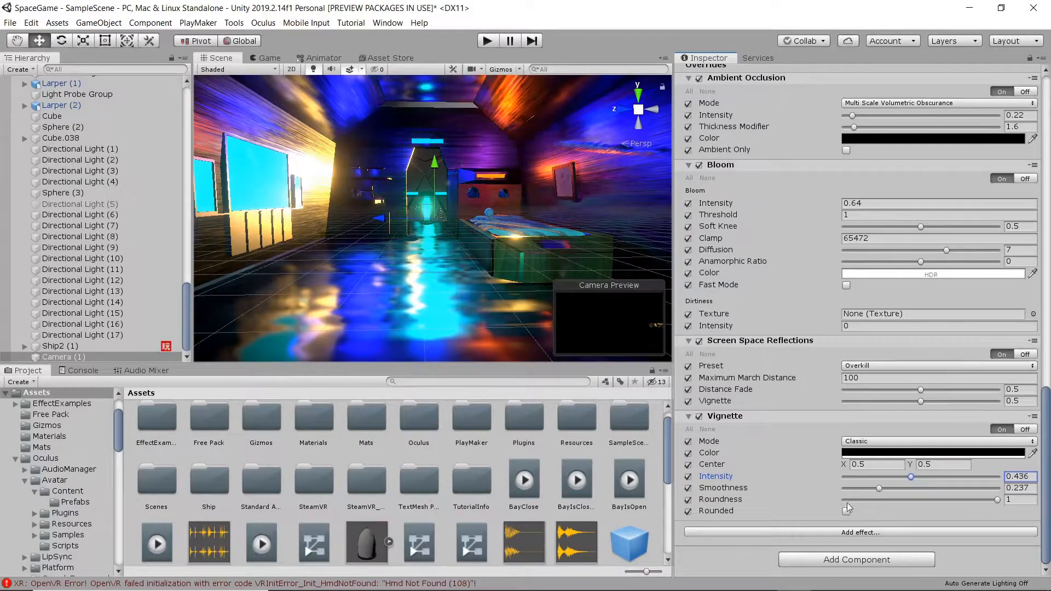
pyautogui.click(833, 561)
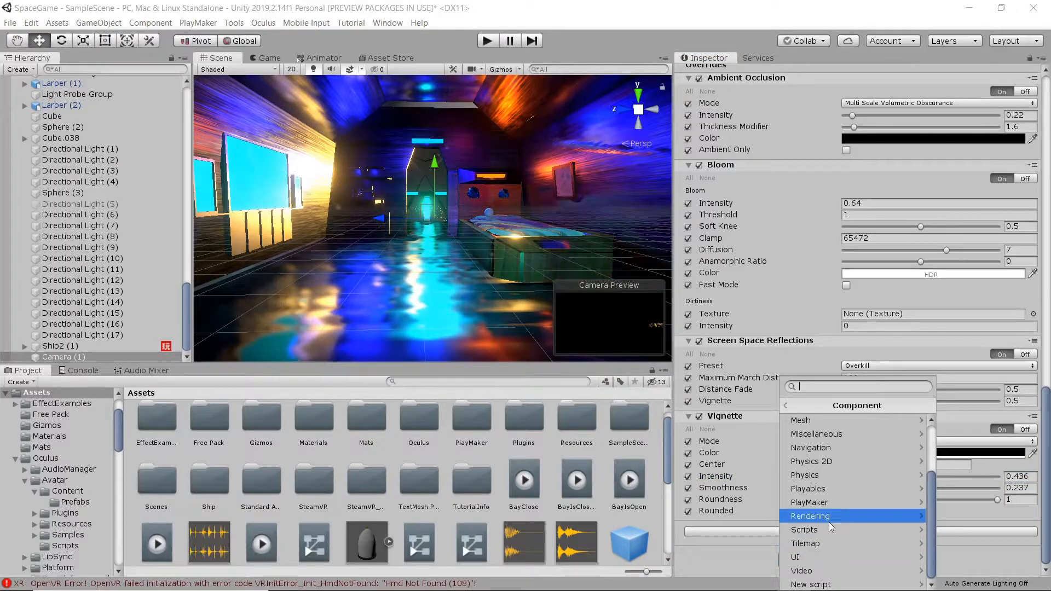
# Add a Depth of Field override to the profile with all its settings enabled.
pyautogui.click(767, 506)
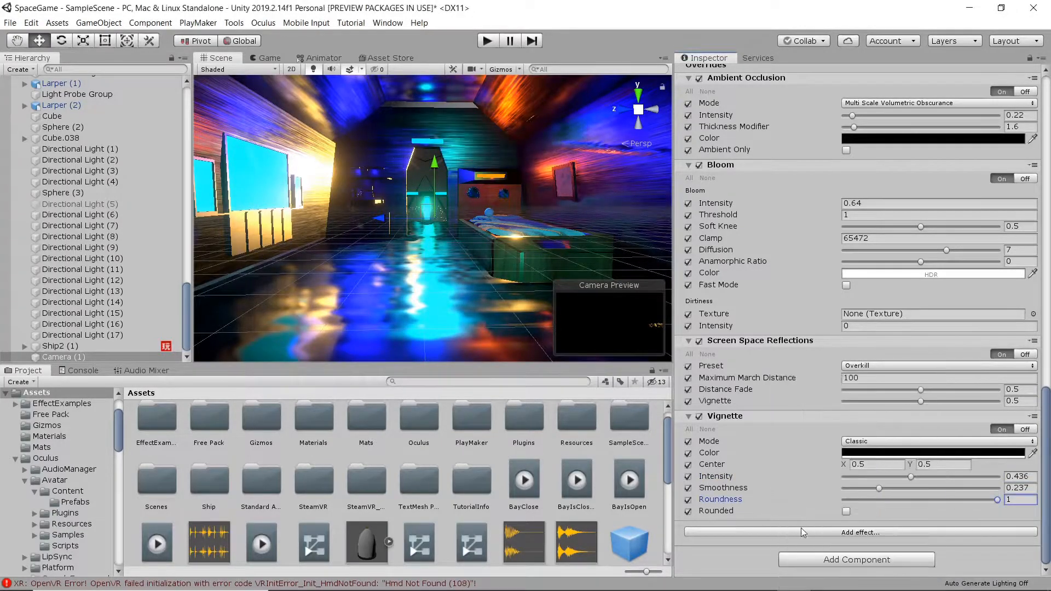
pyautogui.click(817, 528)
pyautogui.moveTo(846, 539)
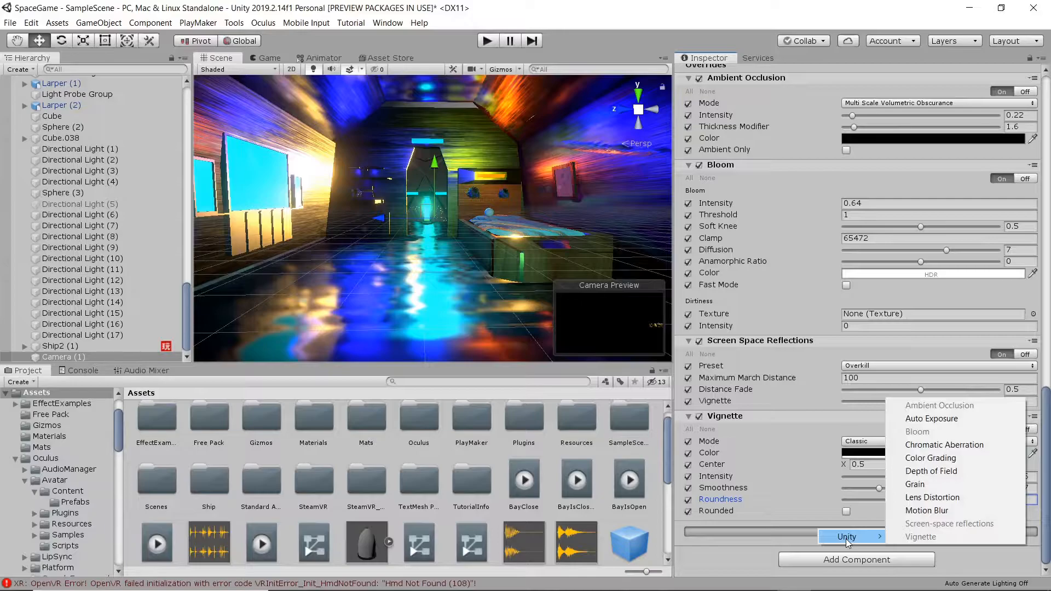
pyautogui.click(945, 474)
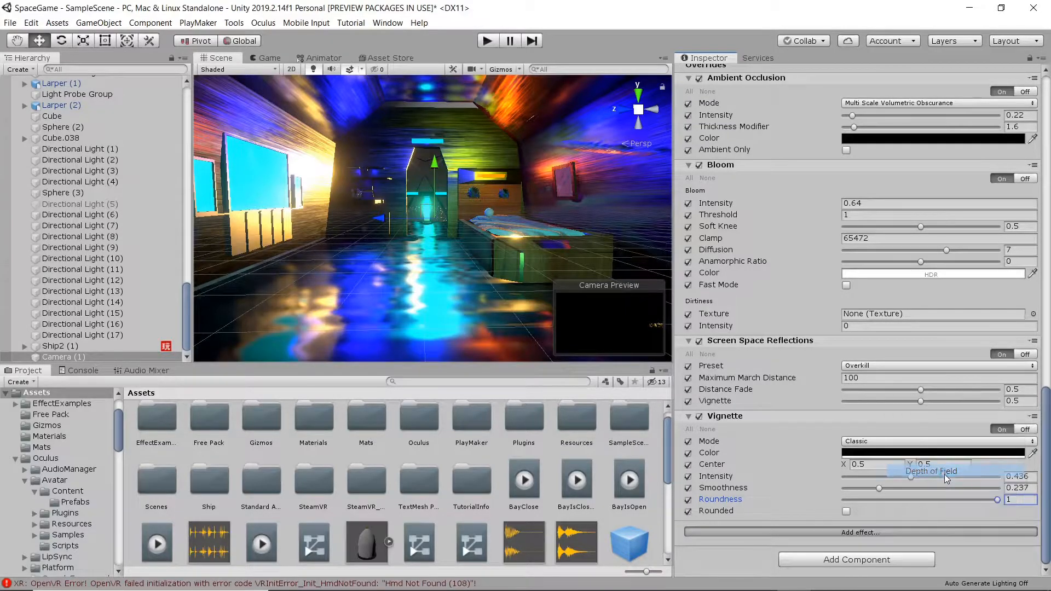
pyautogui.scroll(-3, 809, 491)
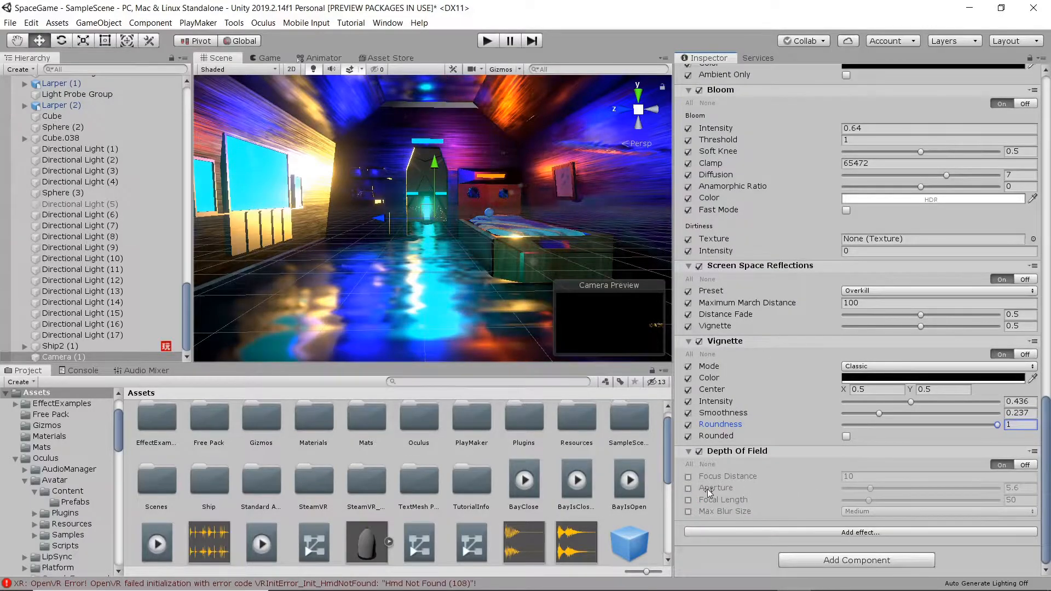
pyautogui.click(688, 464)
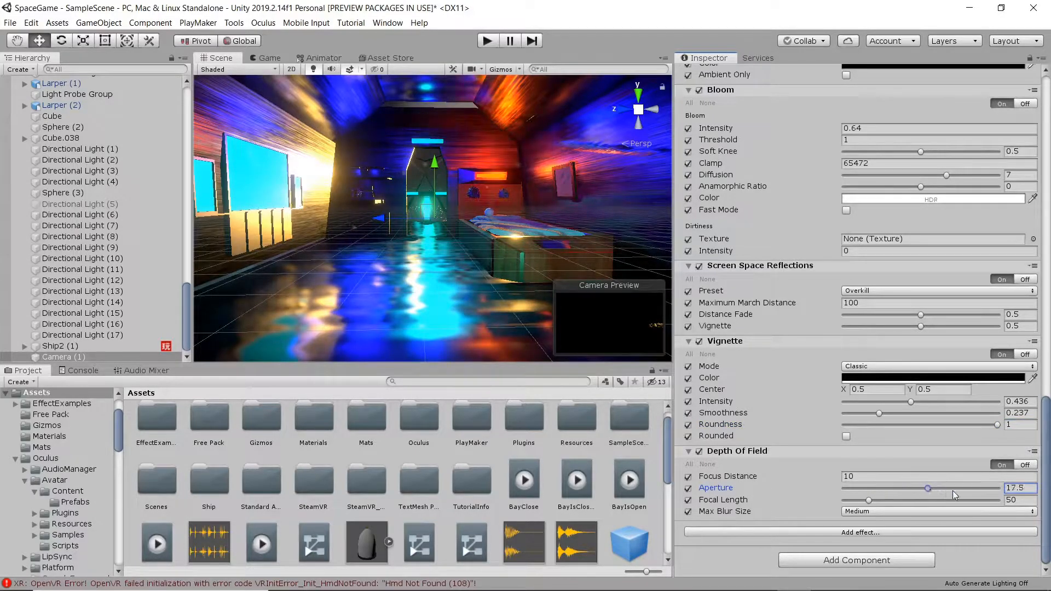
# Set Depth of Field focus distance 46.3, aperture 8, focal length 101, max blur Very Large.
pyautogui.moveTo(899, 492); pyautogui.dragTo(844, 494)
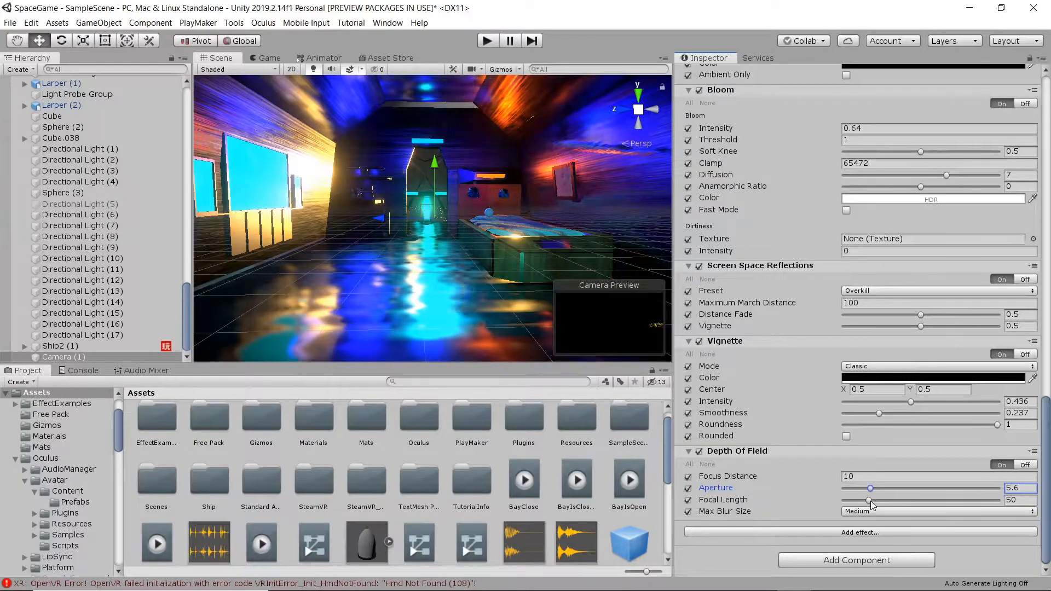
pyautogui.moveTo(910, 508); pyautogui.dragTo(874, 509)
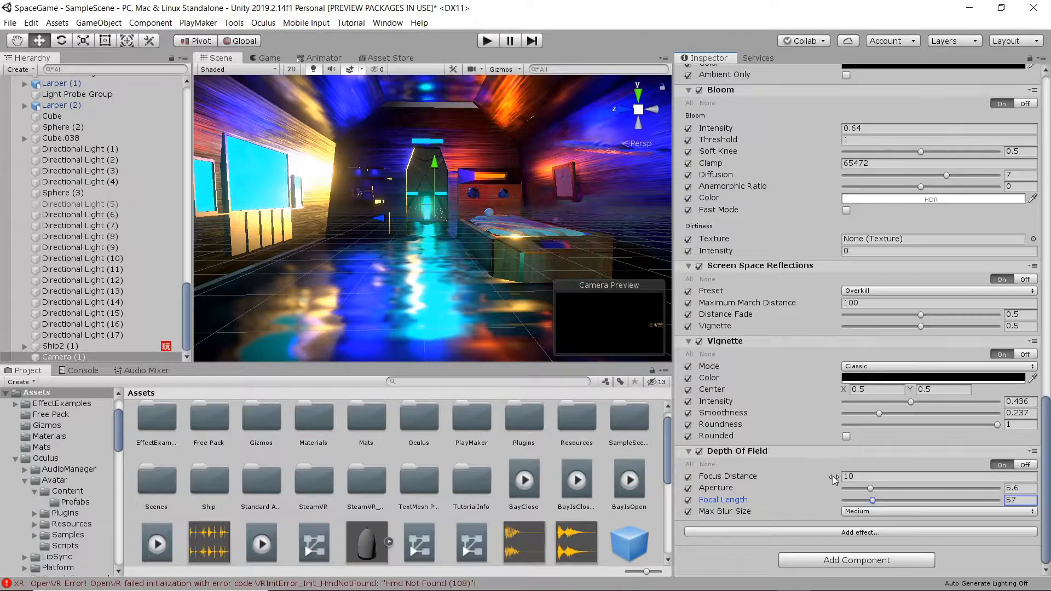
pyautogui.moveTo(833, 475); pyautogui.dragTo(809, 477)
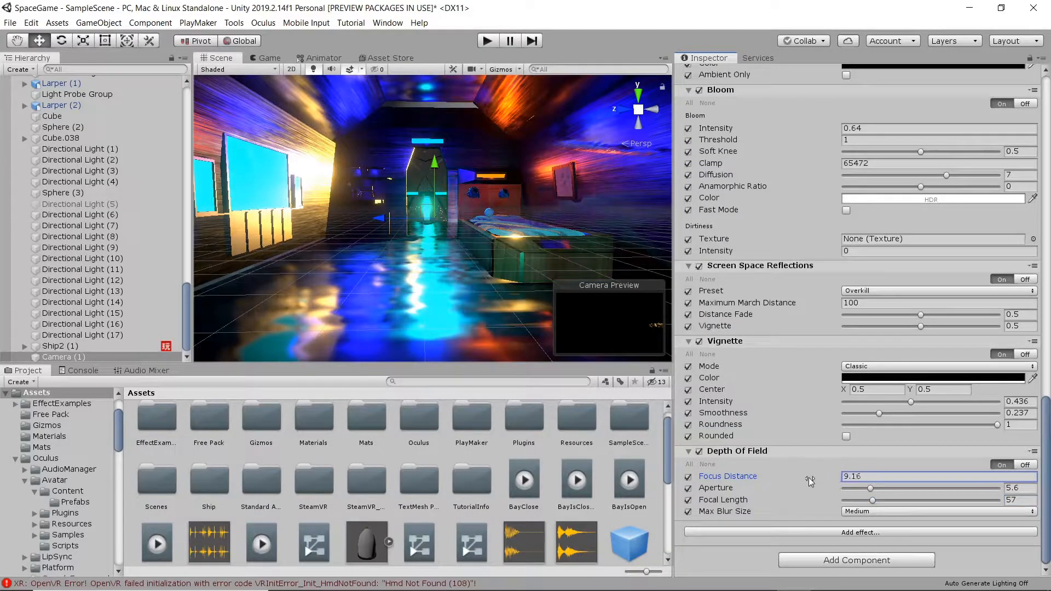
pyautogui.moveTo(709, 480); pyautogui.dragTo(611, 477)
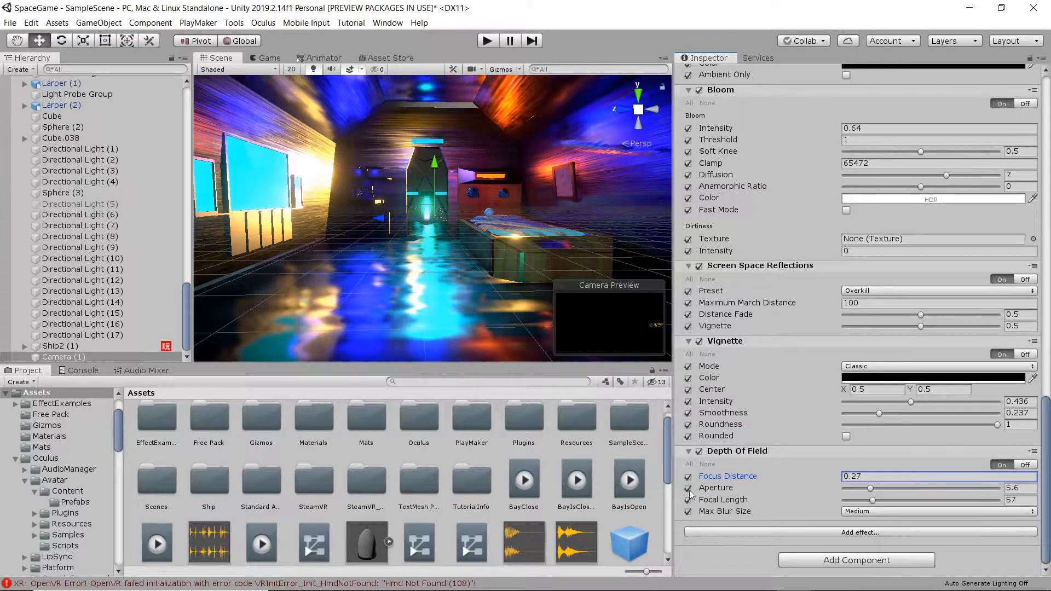
pyautogui.click(870, 511)
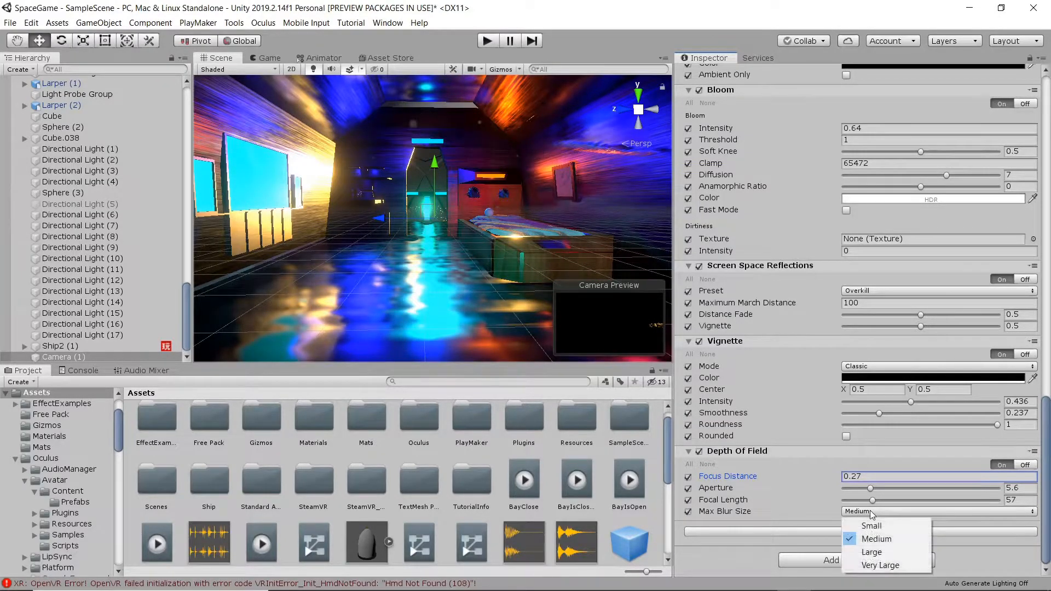
pyautogui.click(889, 563)
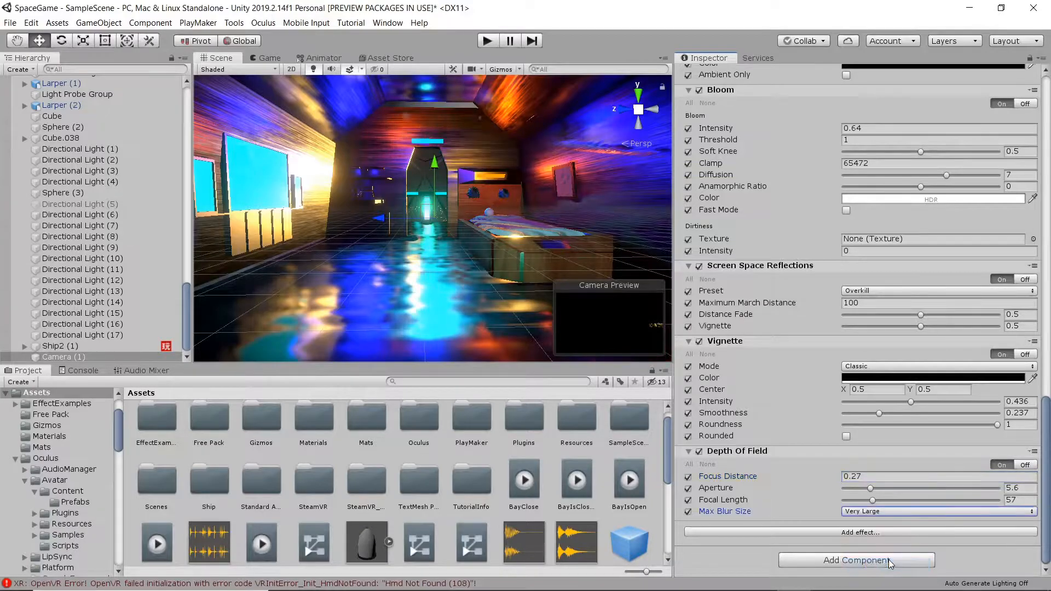
pyautogui.moveTo(871, 488); pyautogui.dragTo(949, 490)
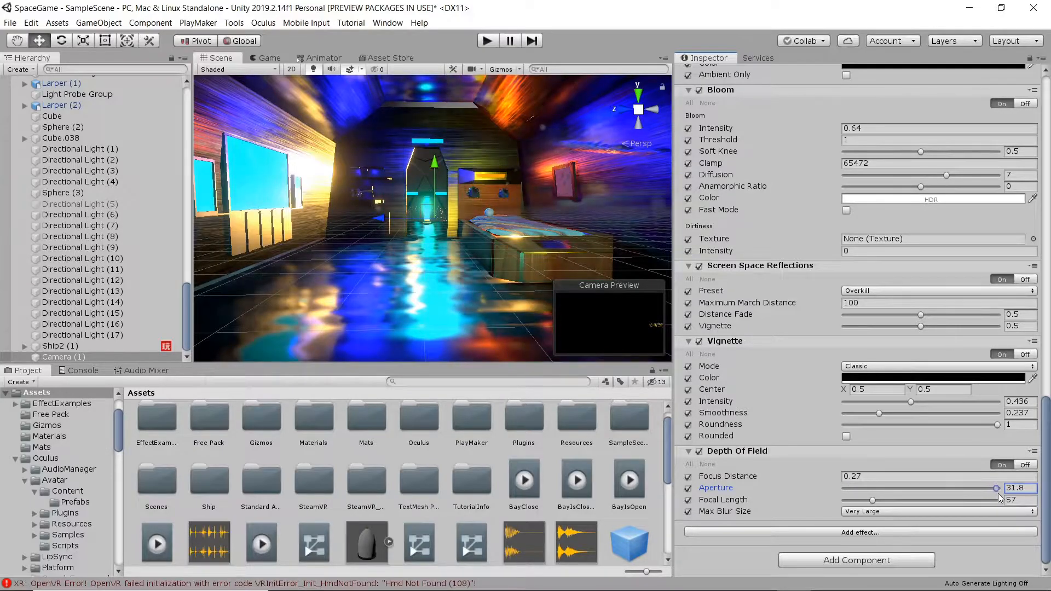
pyautogui.moveTo(872, 500); pyautogui.dragTo(898, 504)
pyautogui.moveTo(996, 487); pyautogui.dragTo(130, 513)
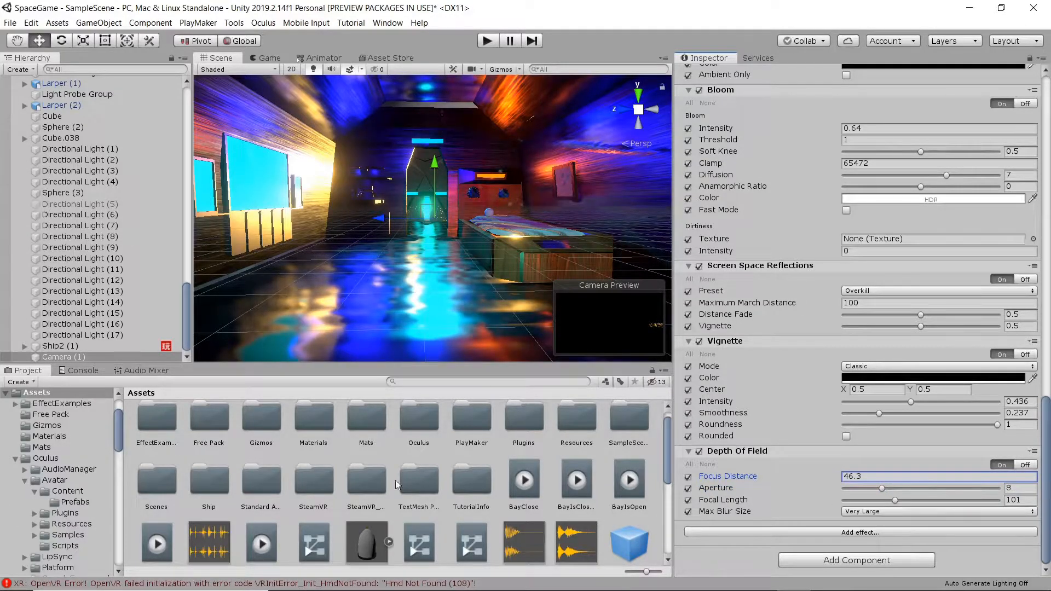
# Glance at the Game view, then move Camera (1) along X toward the ship from the top view.
pyautogui.click(266, 59)
pyautogui.click(219, 58)
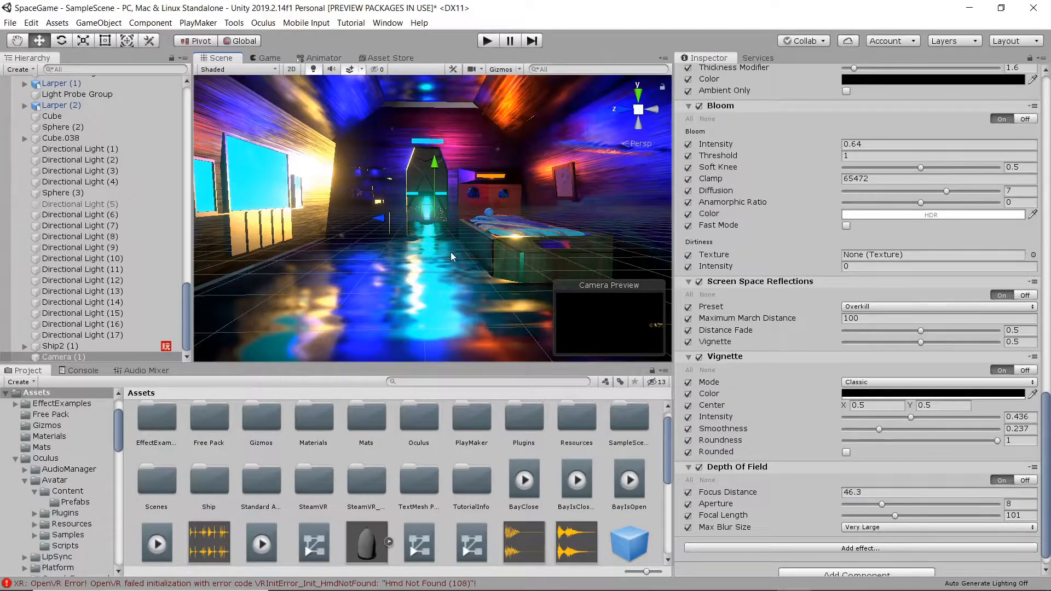
pyautogui.click(639, 97)
pyautogui.moveTo(362, 229); pyautogui.dragTo(375, 244, button='middle')
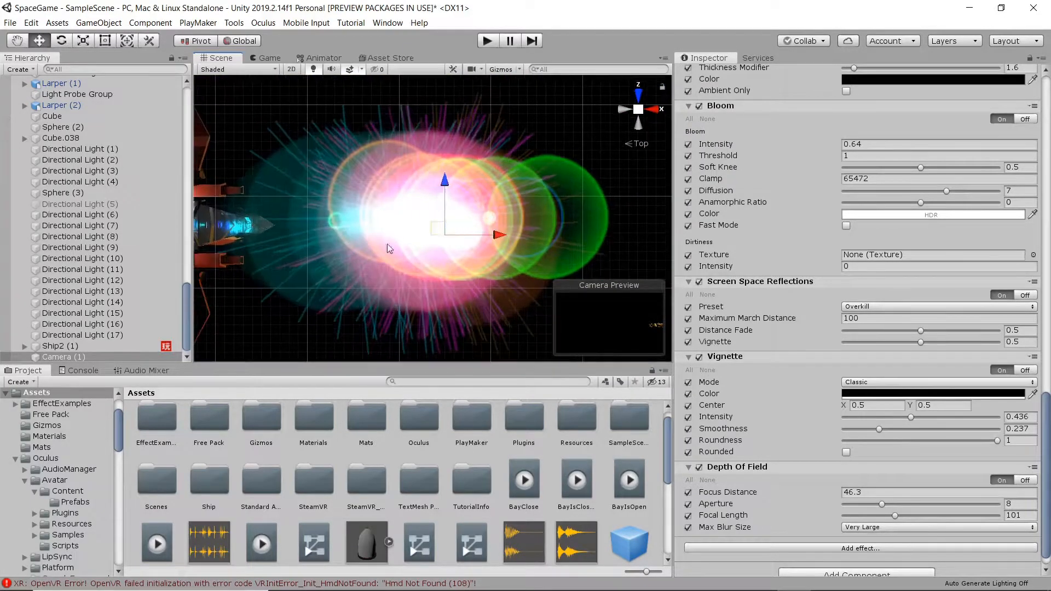
pyautogui.moveTo(496, 235); pyautogui.dragTo(234, 242)
pyautogui.moveTo(235, 242)
pyautogui.mouseDown(button='middle')
pyautogui.moveTo(309, 241)
pyautogui.moveTo(418, 268)
pyautogui.mouseUp(button='middle')
pyautogui.moveTo(382, 253); pyautogui.dragTo(369, 241)
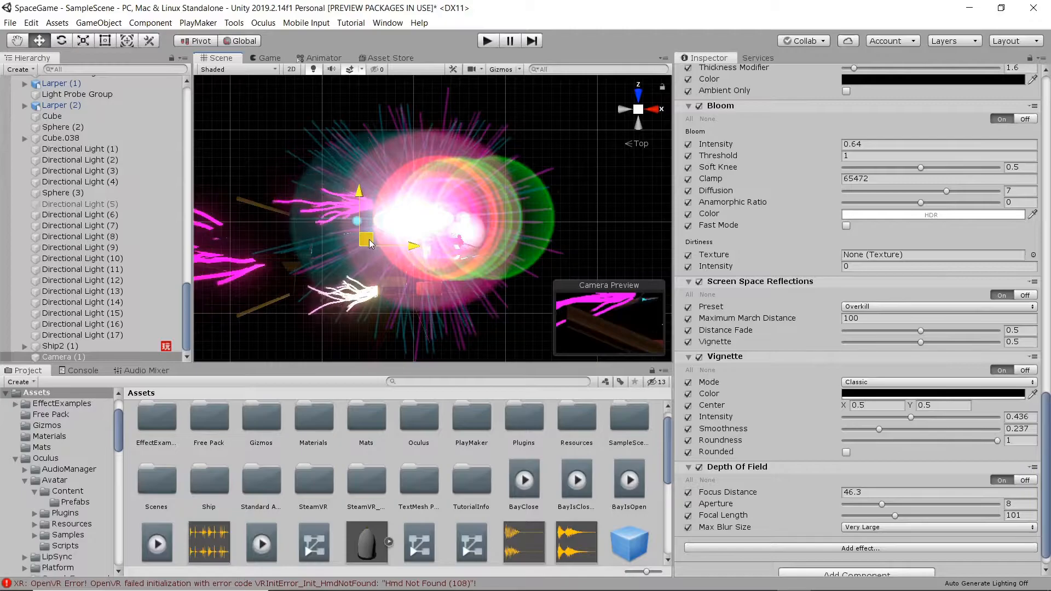
# Raise Camera (1) from the left view and rotate it to face a new direction from the top.
pyautogui.click(624, 109)
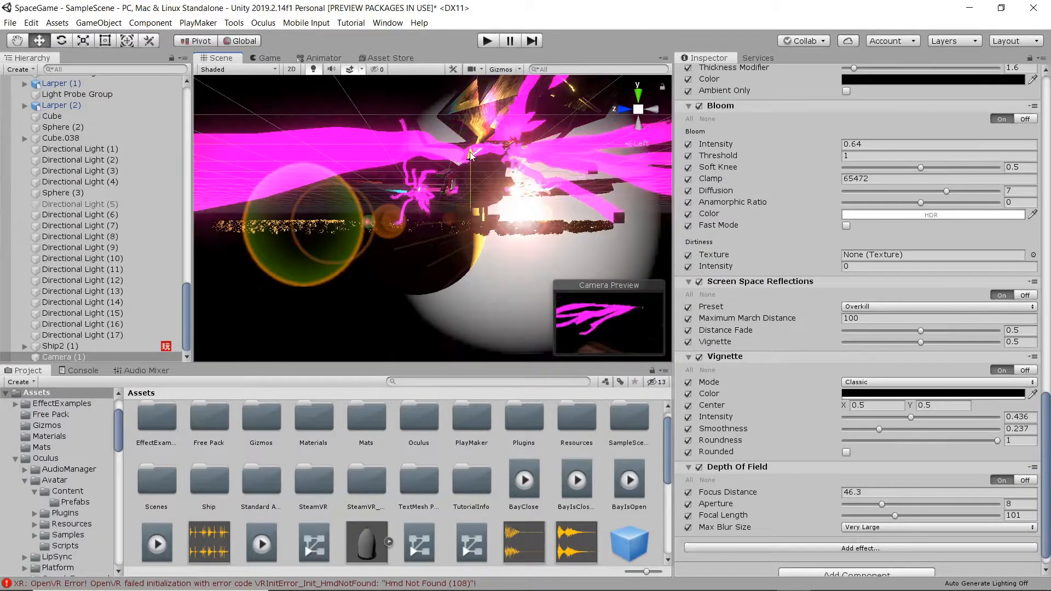
pyautogui.moveTo(470, 145); pyautogui.dragTo(470, 130)
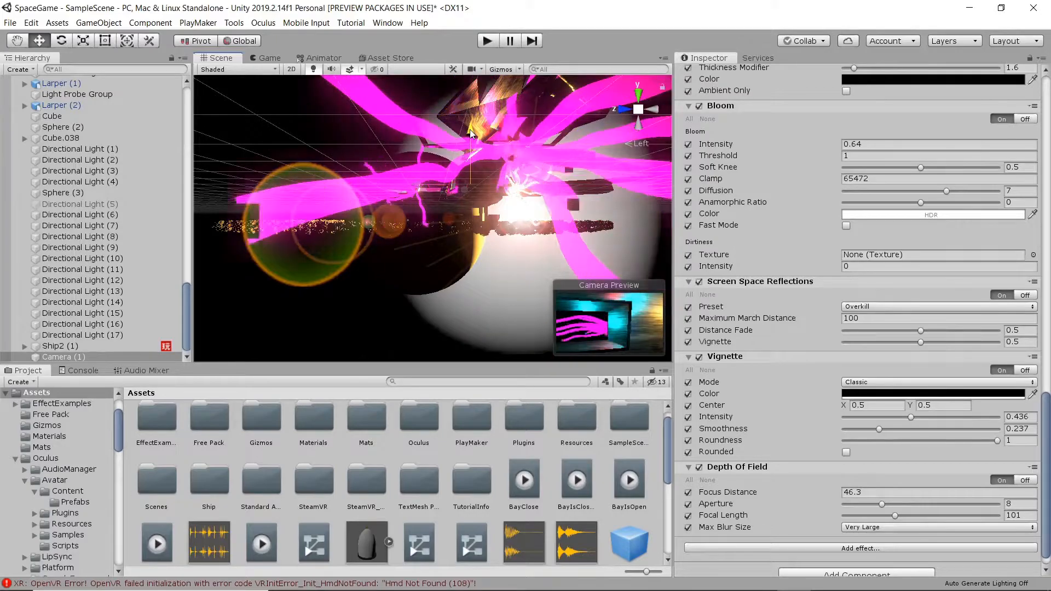
pyautogui.click(638, 93)
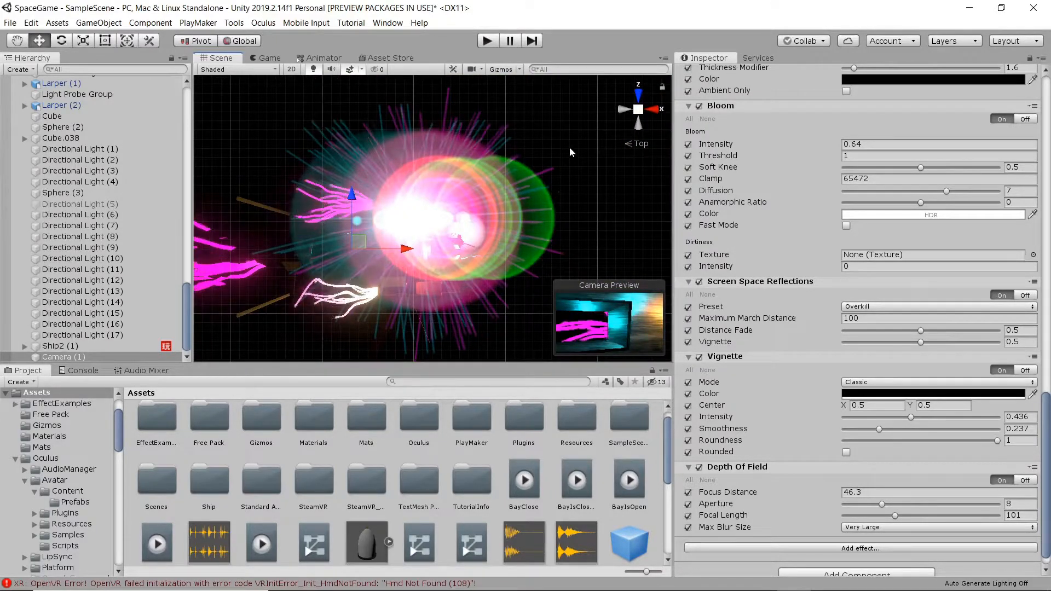
pyautogui.press('e')
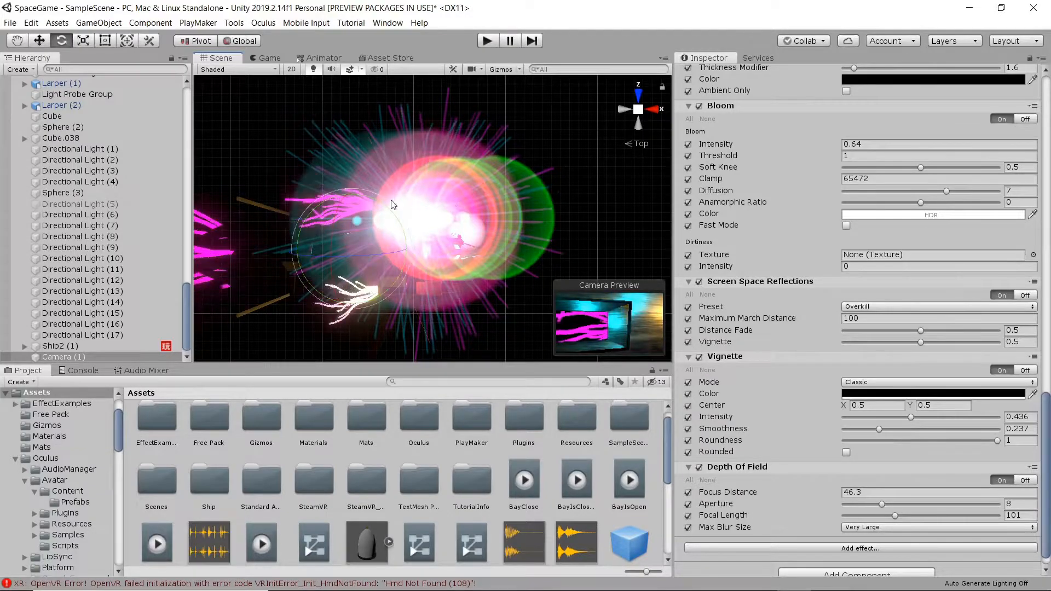
pyautogui.moveTo(352, 187); pyautogui.dragTo(503, 241)
# Fine-tune the camera's X, Z and height, then check its rendered view in the Game view.
pyautogui.press('w')
pyautogui.moveTo(404, 243); pyautogui.dragTo(445, 244)
pyautogui.moveTo(392, 197); pyautogui.dragTo(393, 201)
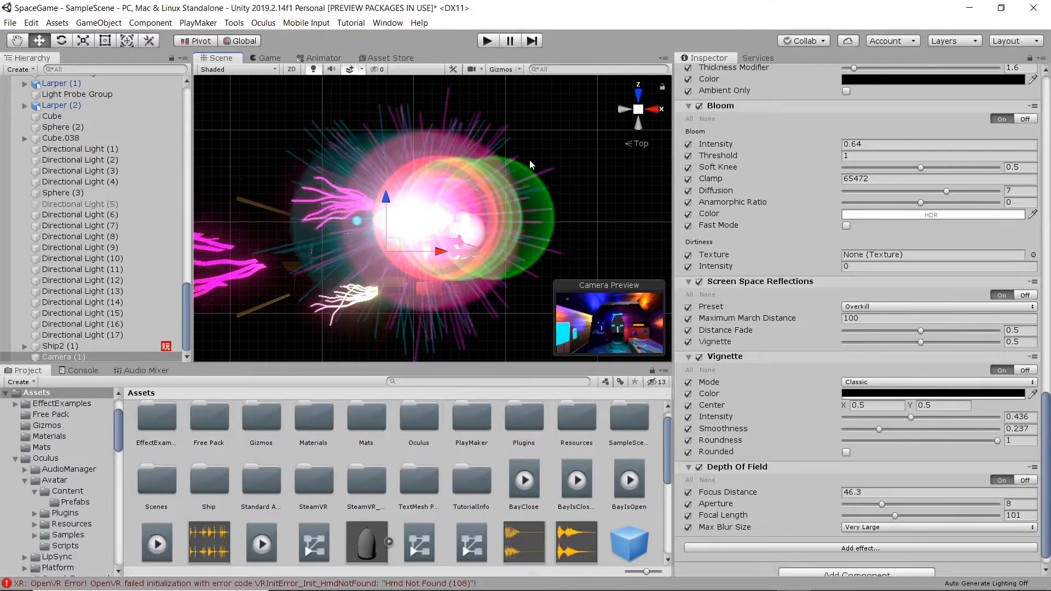
pyautogui.click(651, 109)
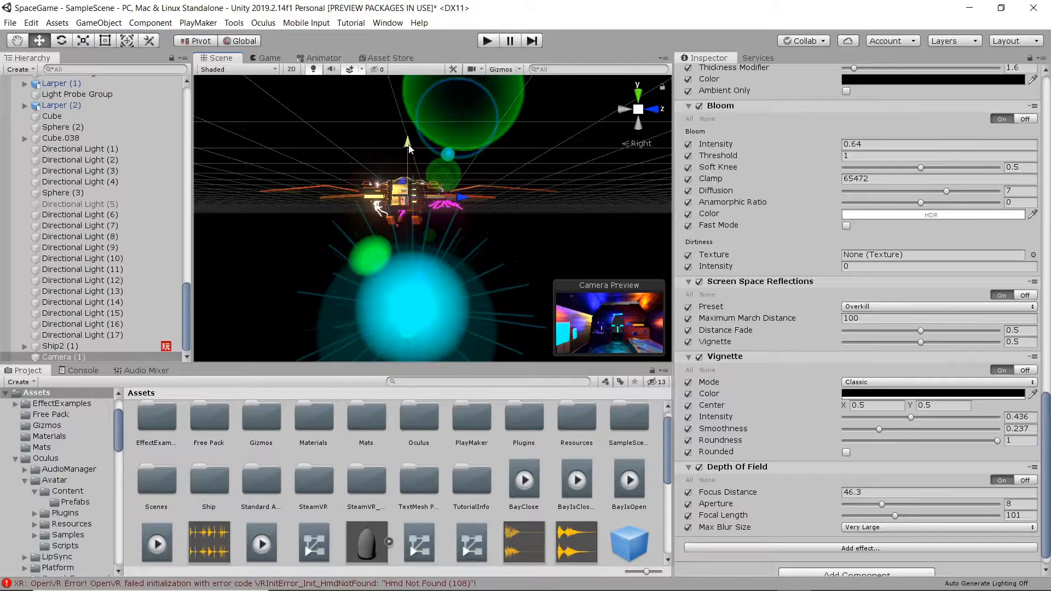
pyautogui.moveTo(408, 147); pyautogui.dragTo(409, 152)
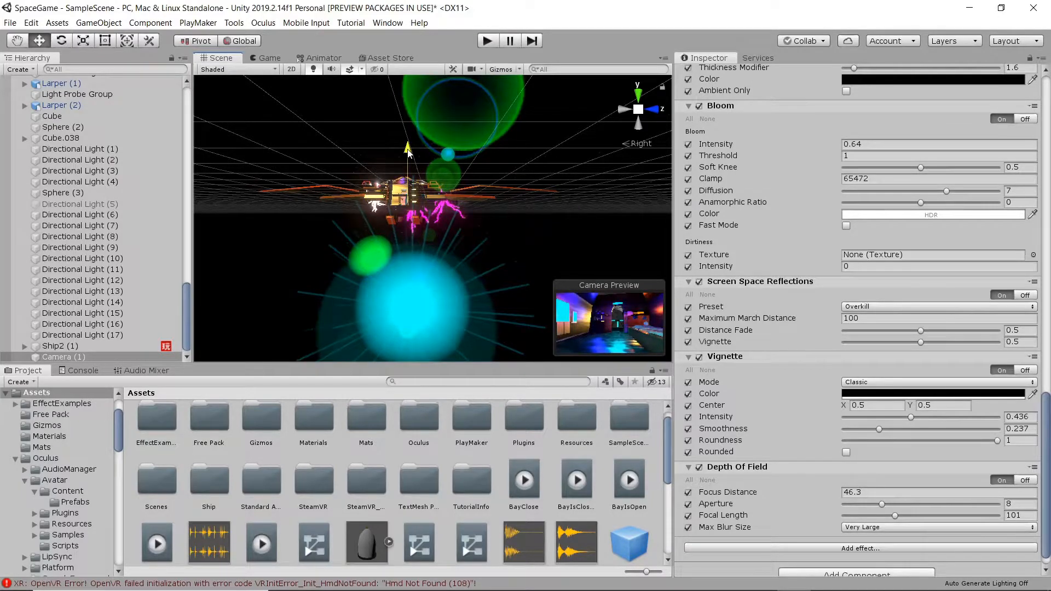
pyautogui.click(268, 57)
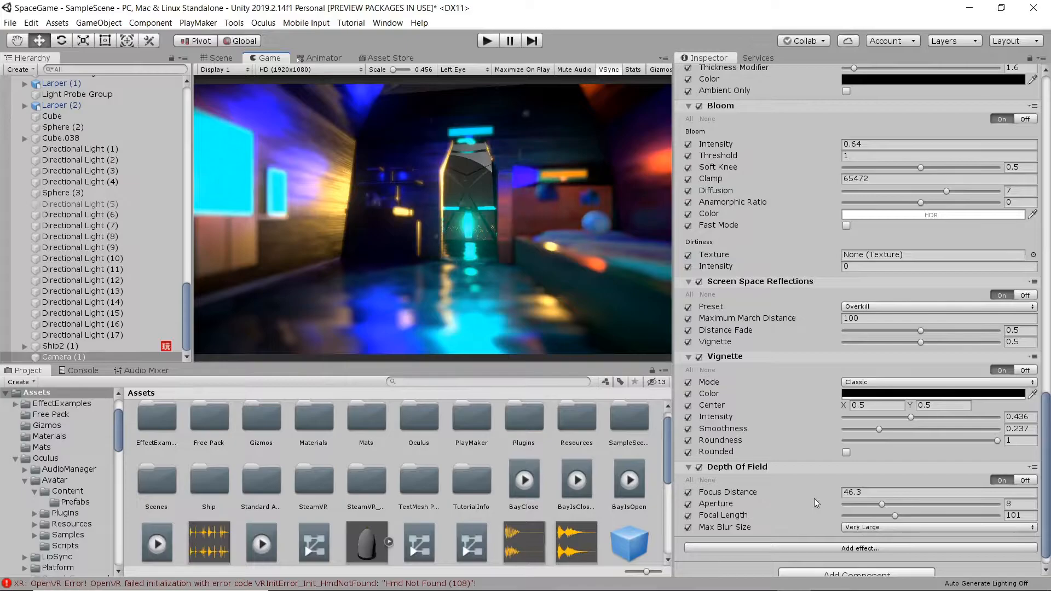
# Drag Depth Of Field to focus distance 1.83, aperture 4.2 and focal length 57, then go back to Scene view.
pyautogui.moveTo(830, 490); pyautogui.dragTo(534, 479)
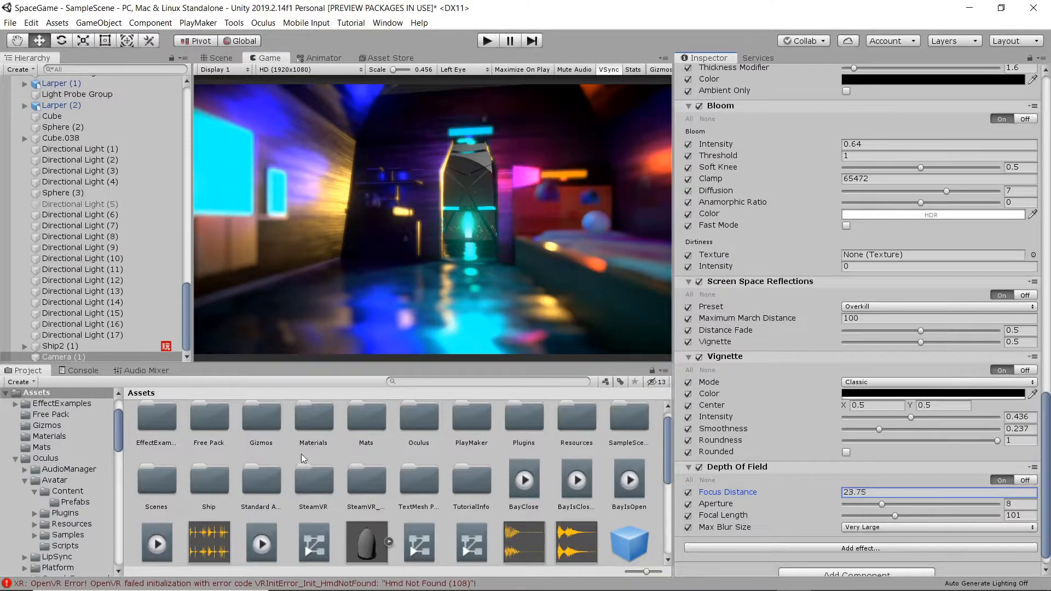
pyautogui.moveTo(143, 444); pyautogui.dragTo(868, 416)
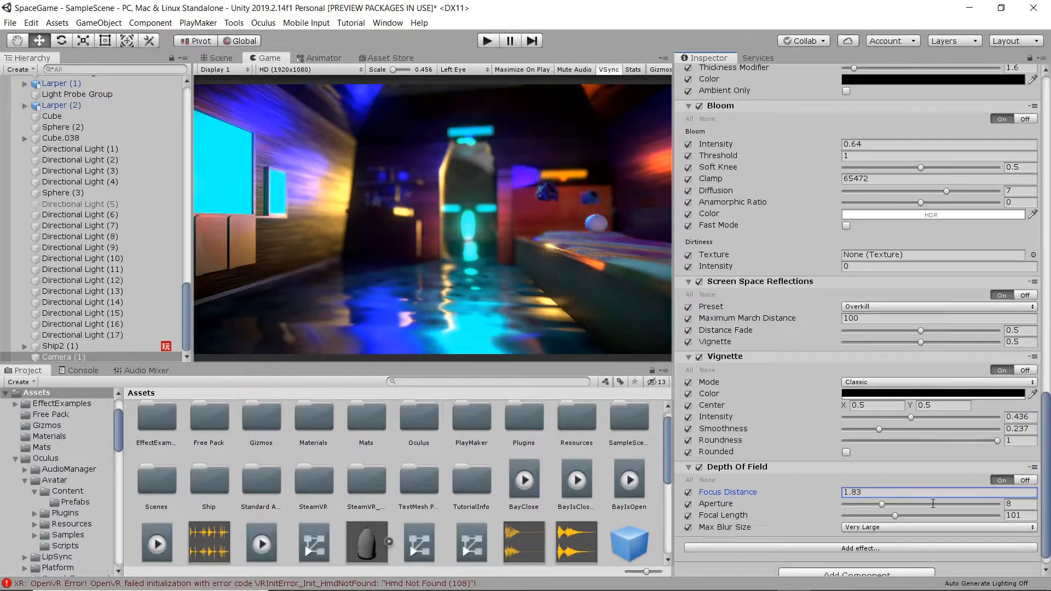
pyautogui.moveTo(895, 515); pyautogui.dragTo(864, 505)
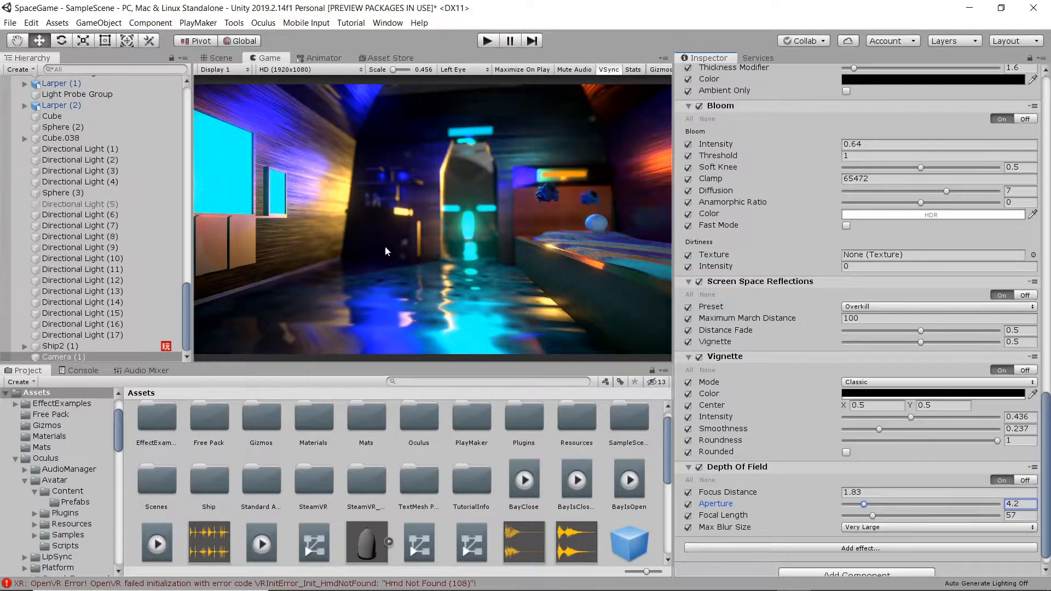
pyautogui.click(221, 57)
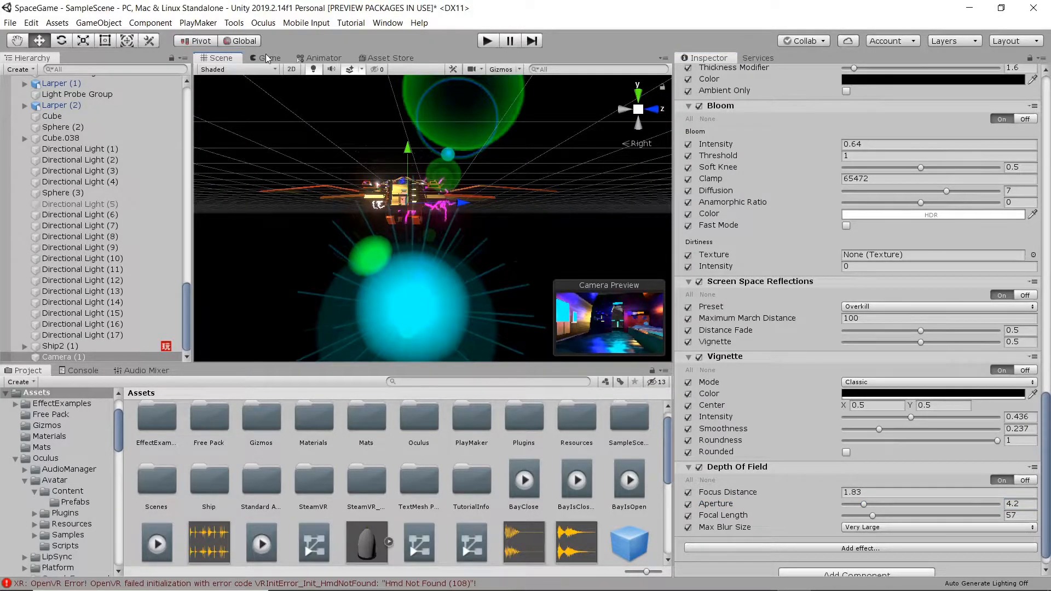
# Shift Camera (1) sideways along X from the top view and raise it slightly from the left view.
pyautogui.click(638, 94)
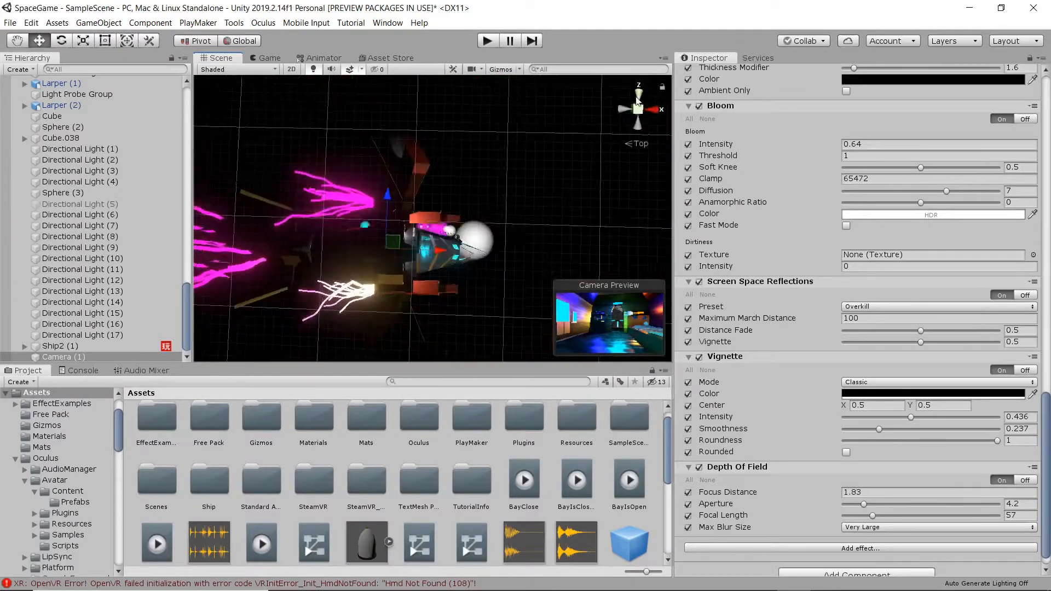
pyautogui.moveTo(440, 245); pyautogui.dragTo(501, 237)
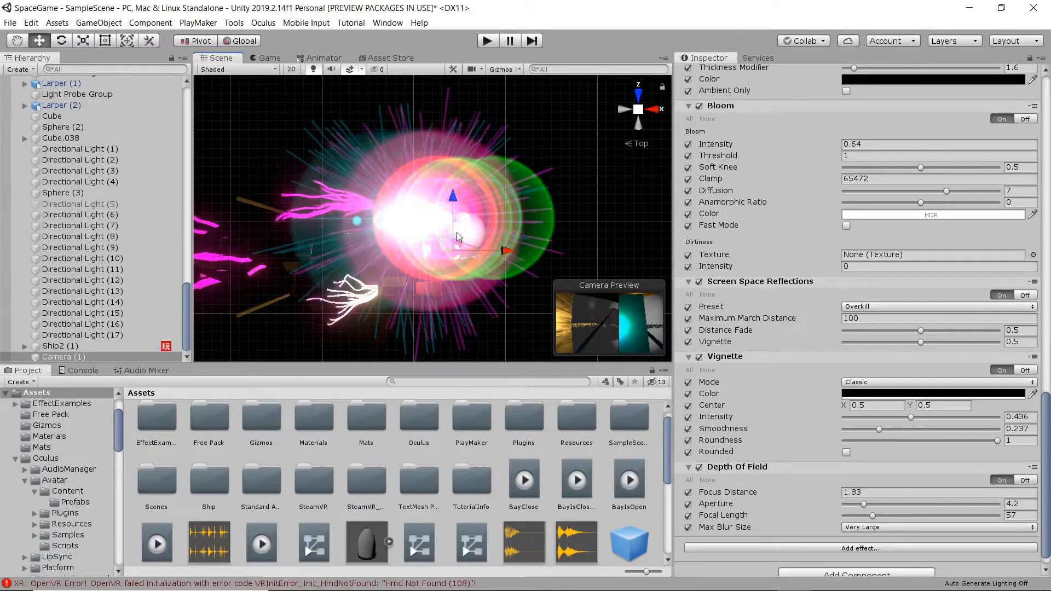
pyautogui.click(625, 109)
pyautogui.moveTo(460, 145); pyautogui.dragTo(461, 138)
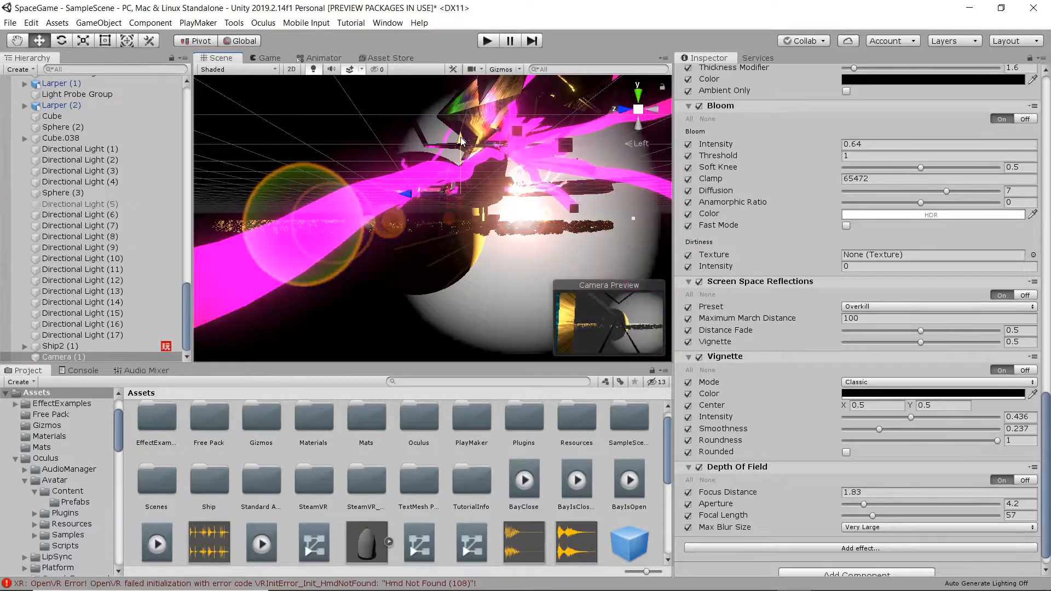
pyautogui.click(637, 92)
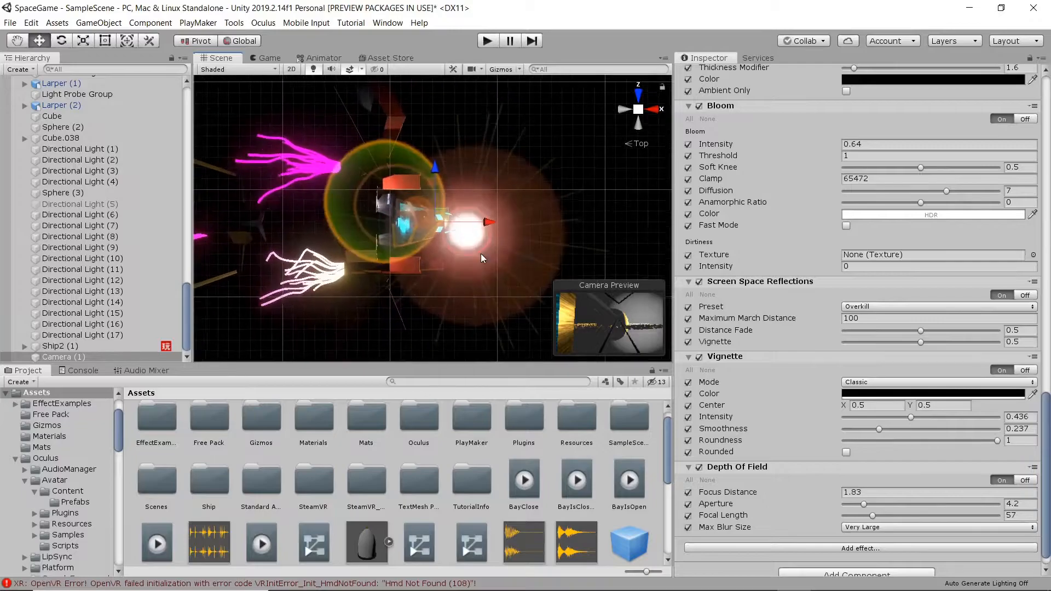
pyautogui.scroll(6, 428, 238)
pyautogui.scroll(2, 432, 241)
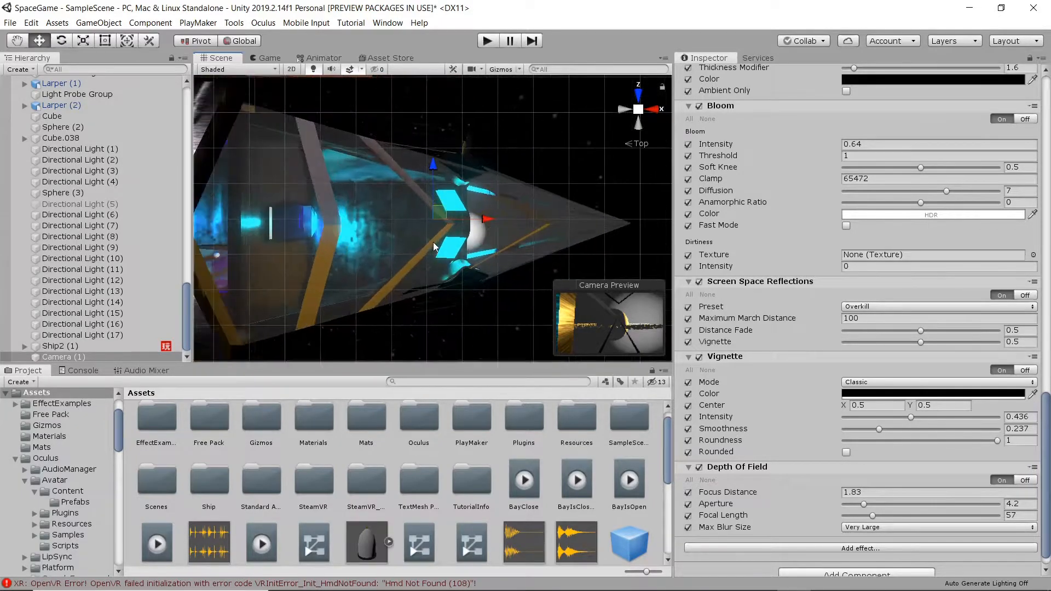
# Rotate the camera slightly and bring up the Animation window with Ctrl+6.
pyautogui.press('e')
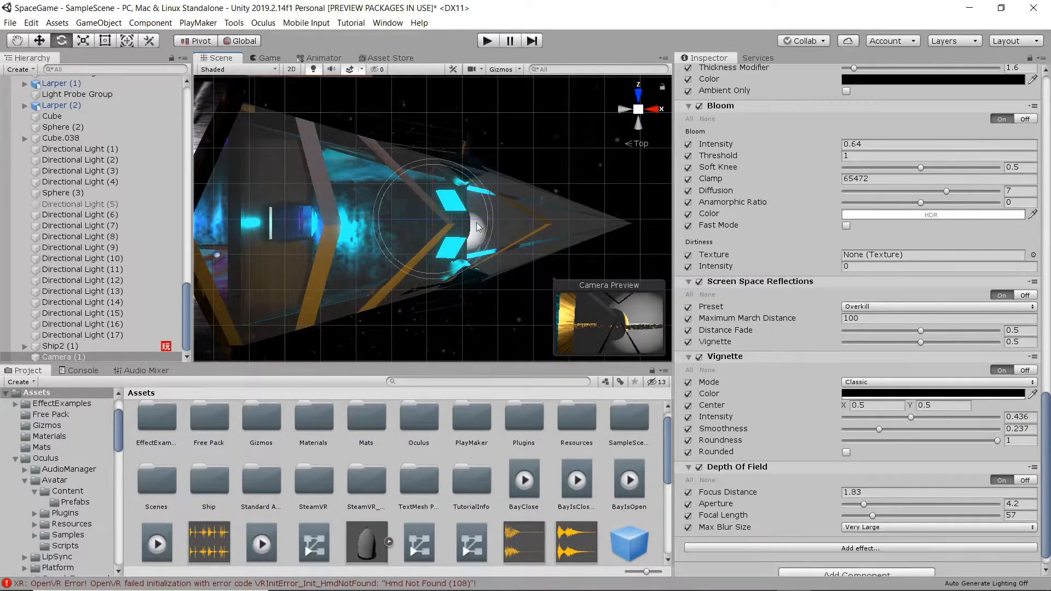
pyautogui.moveTo(485, 181); pyautogui.dragTo(491, 186)
pyautogui.press('w')
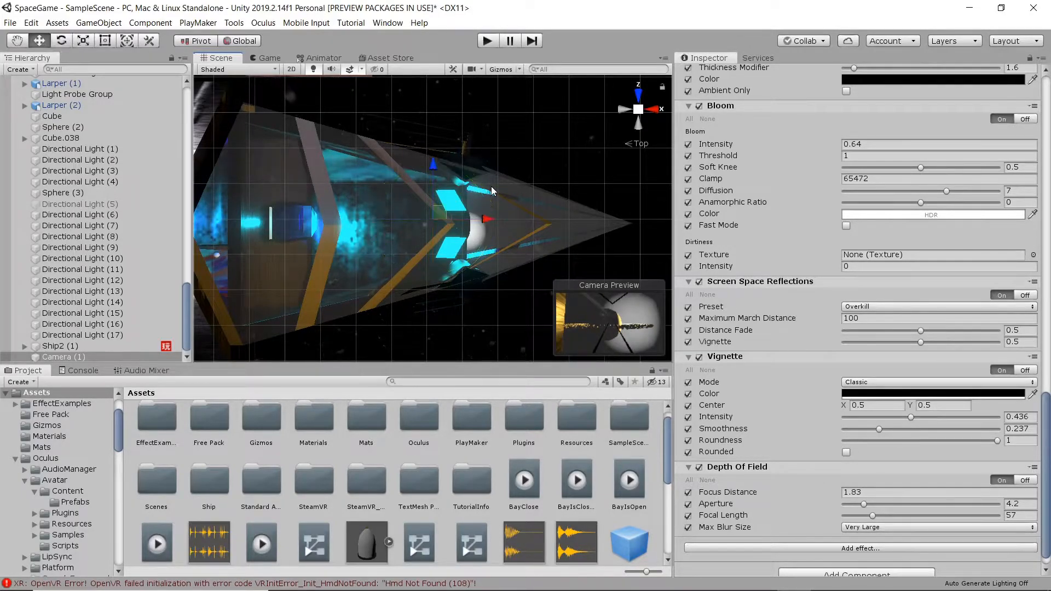
pyautogui.hotkey('ctrl', '6')
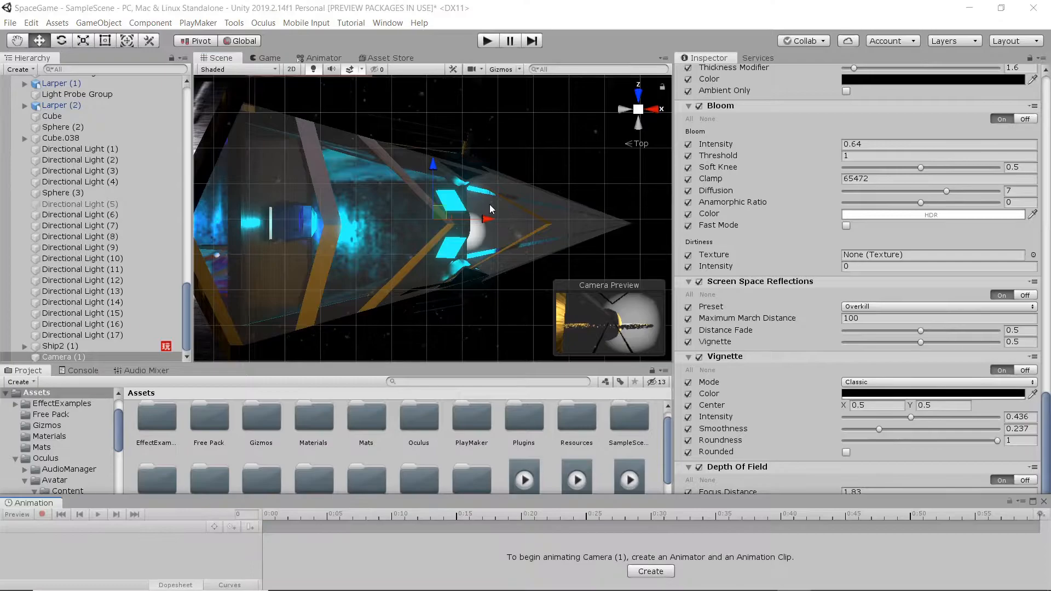
# Create an animation clip named Move and record the camera's starting position keyframe at 0:00.
pyautogui.click(661, 572)
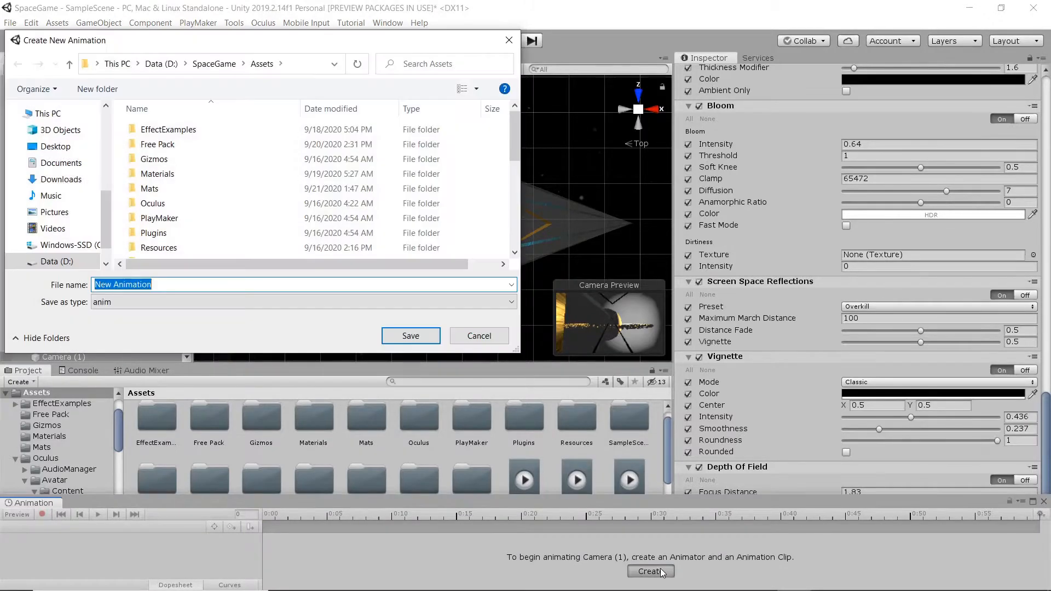
pyautogui.write('Move')
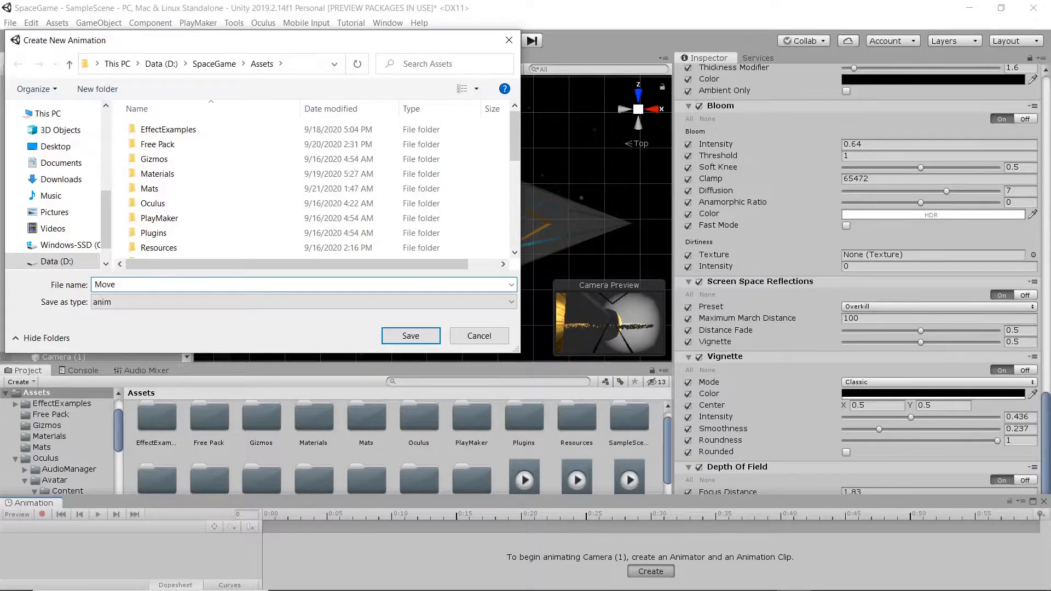
pyautogui.press('Return')
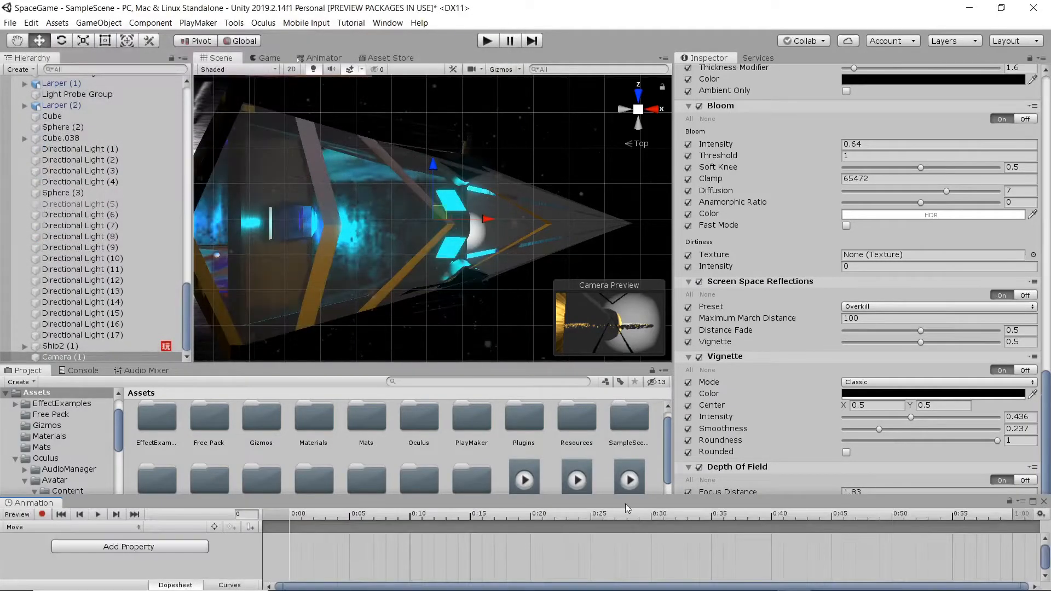
pyautogui.click(42, 515)
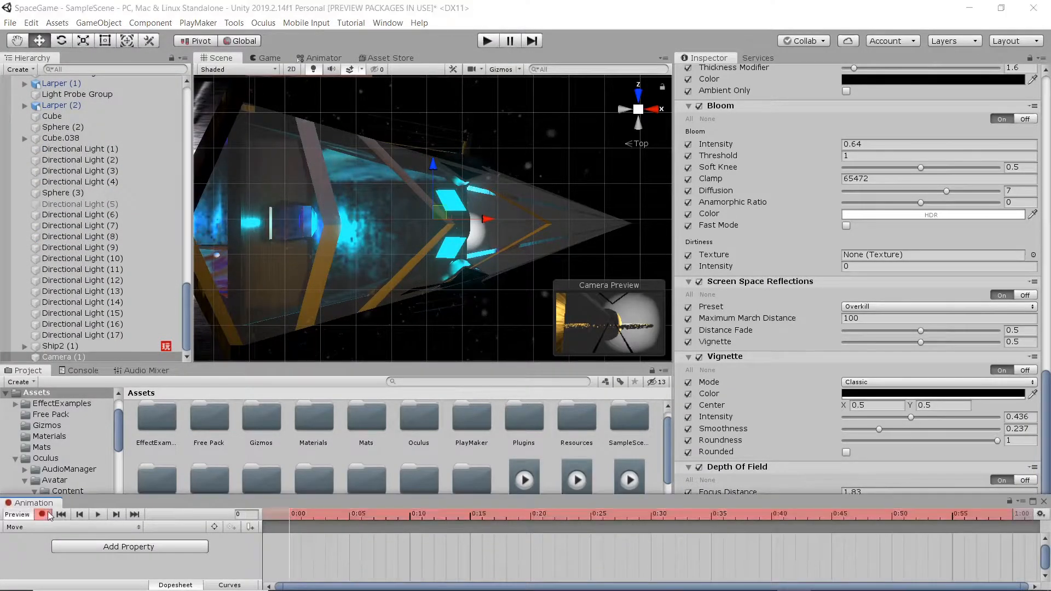
pyautogui.moveTo(485, 219); pyautogui.dragTo(488, 219)
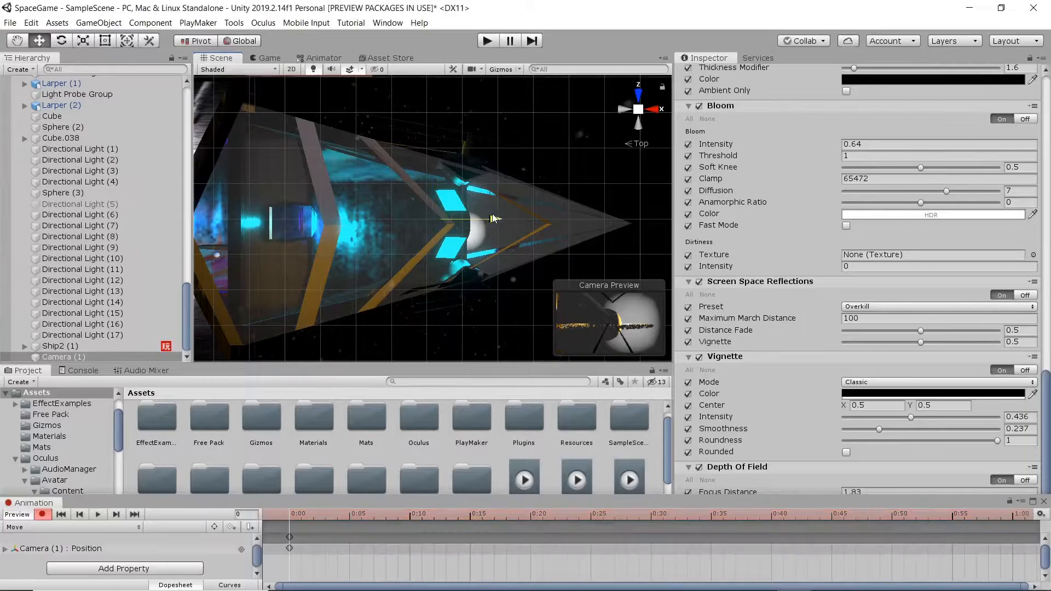
# At 20:00, move the camera along the ship to set the end position keyframe.
pyautogui.scroll(-8, 572, 542)
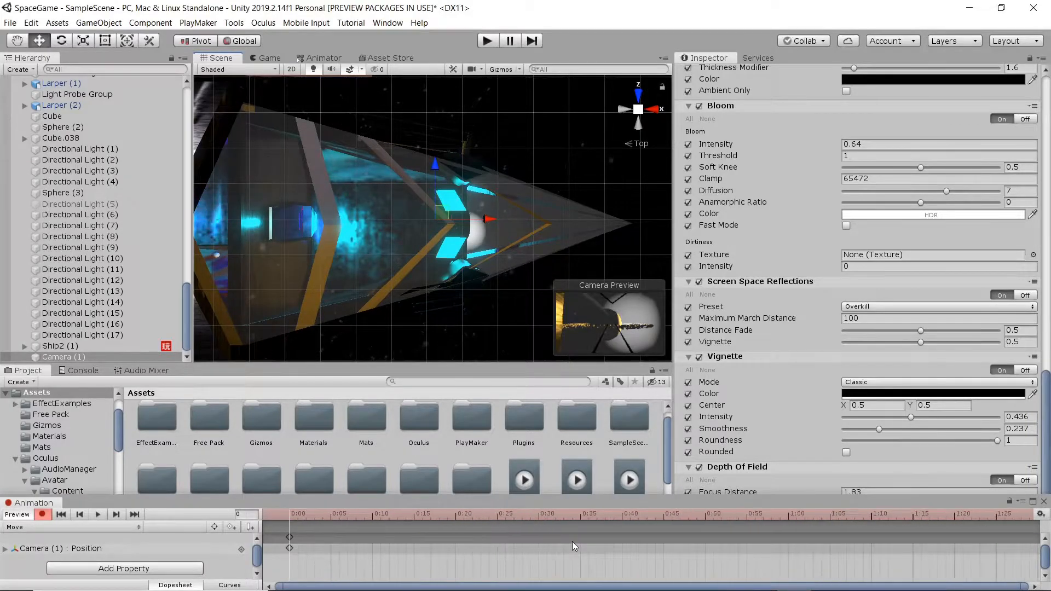
pyautogui.scroll(-8, 579, 543)
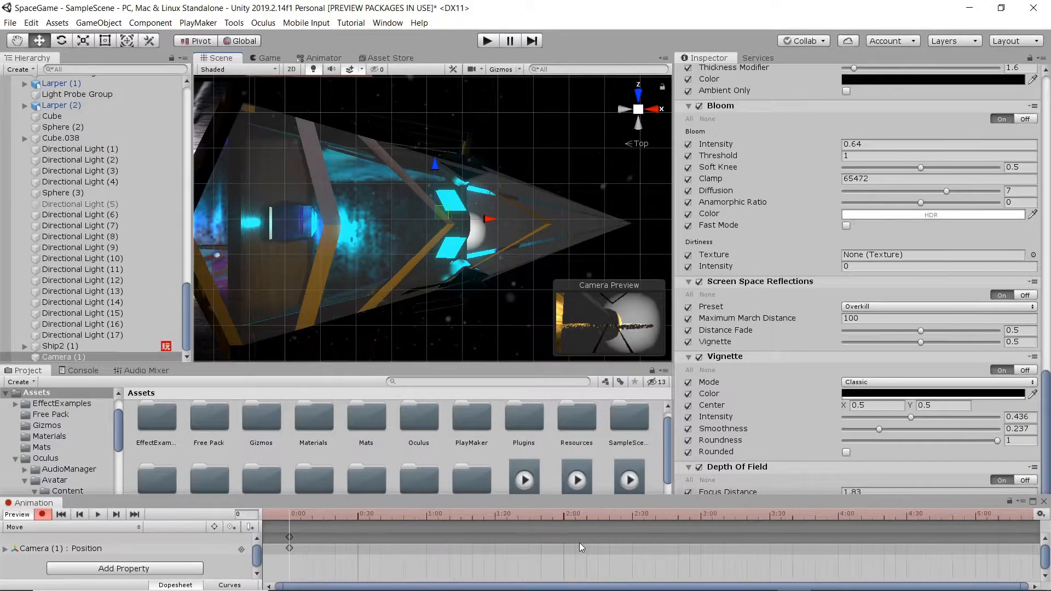
pyautogui.scroll(-6, 578, 547)
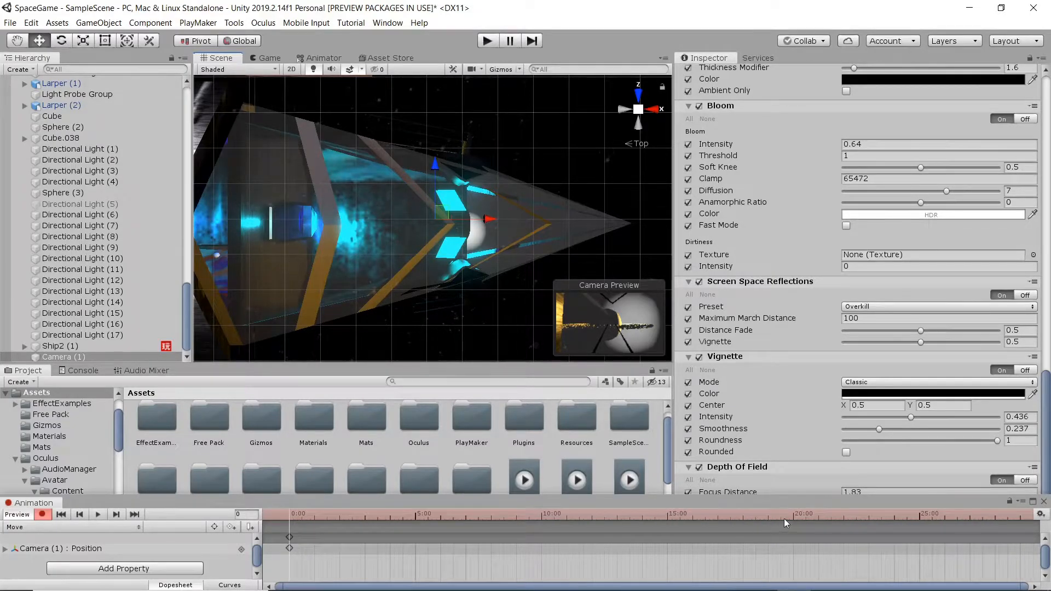
pyautogui.click(794, 514)
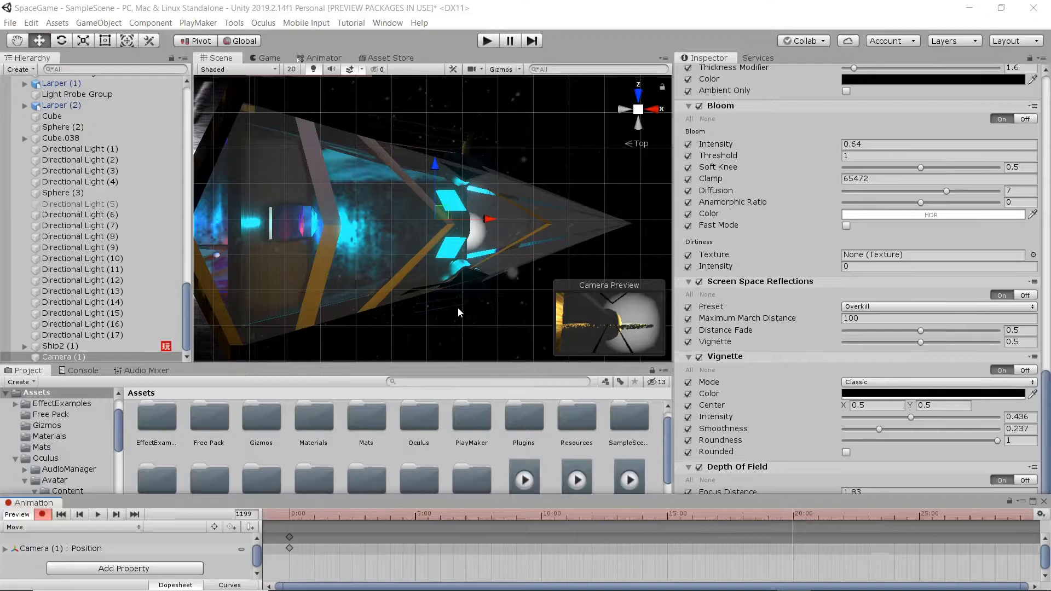
pyautogui.scroll(-6, 330, 252)
pyautogui.moveTo(327, 251); pyautogui.dragTo(415, 240, button='middle')
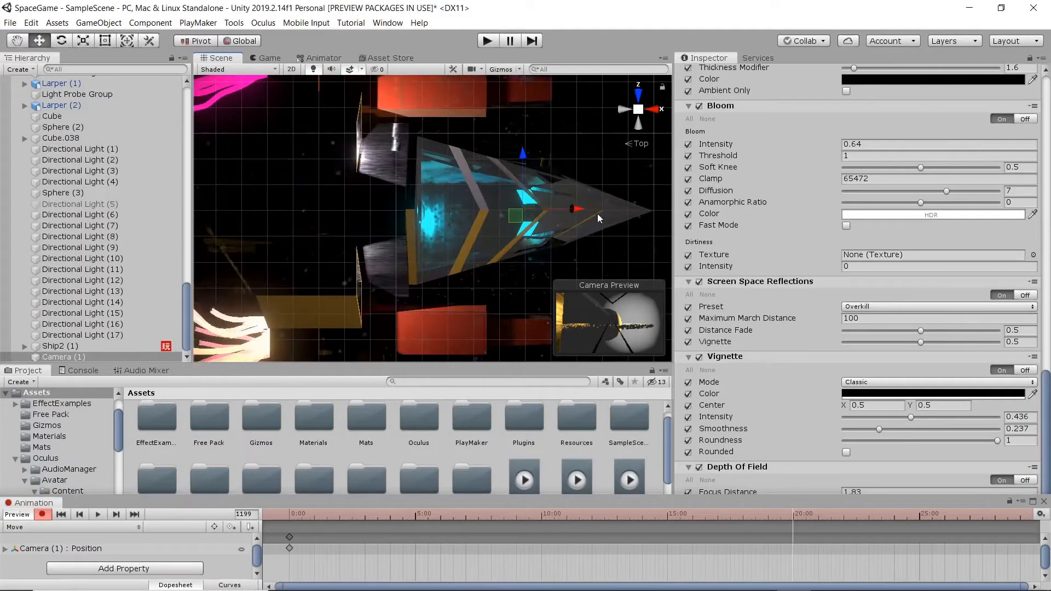
pyautogui.moveTo(589, 207); pyautogui.dragTo(147, 239)
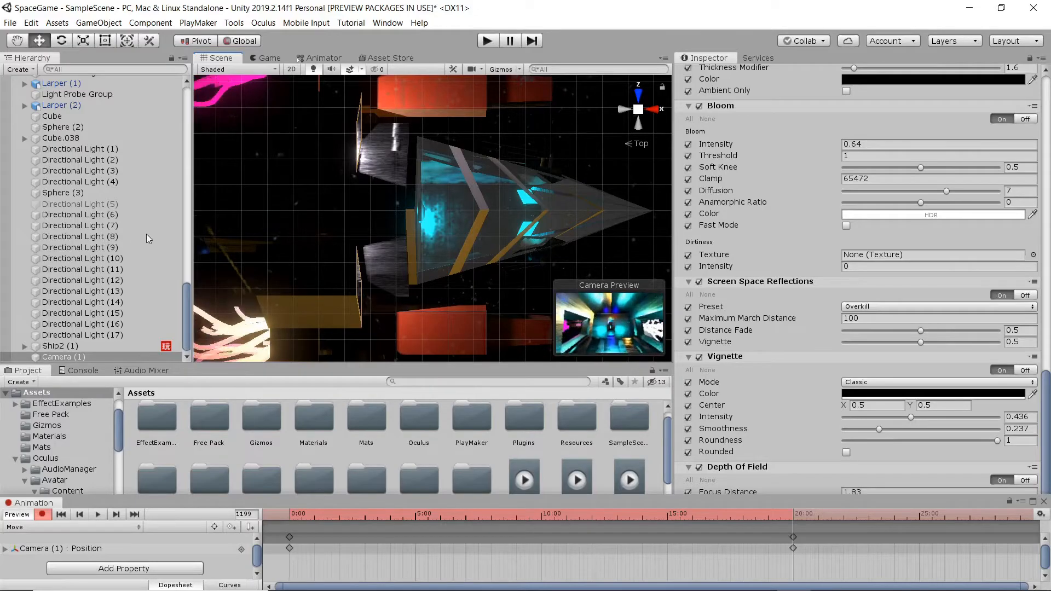
# Lower the camera's 20:00 position from the left view, preview the Move clip, then close Animation.
pyautogui.click(624, 109)
pyautogui.scroll(-8, 435, 227)
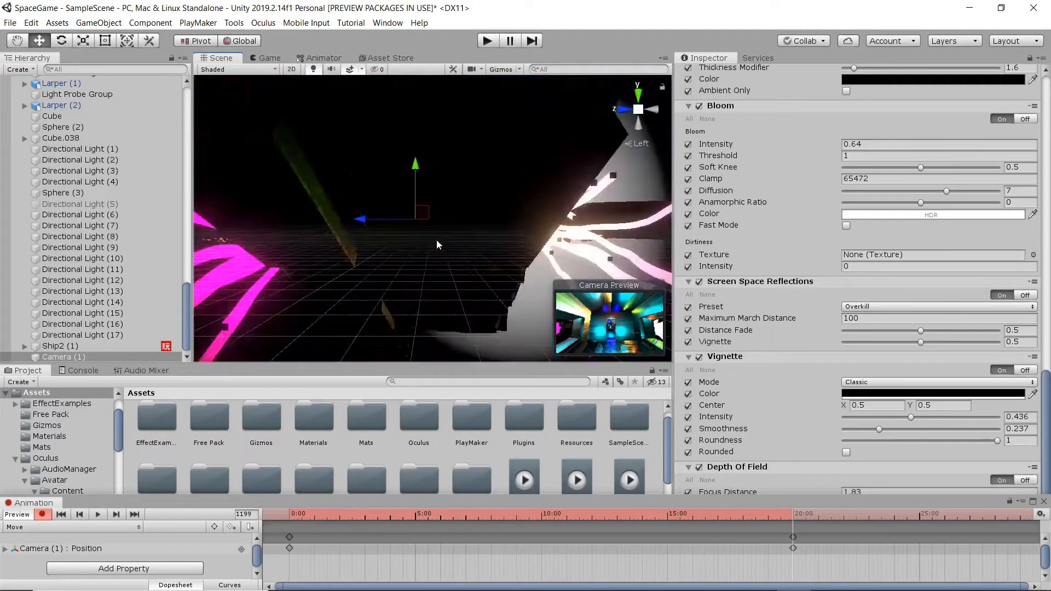
pyautogui.moveTo(409, 163); pyautogui.dragTo(415, 223)
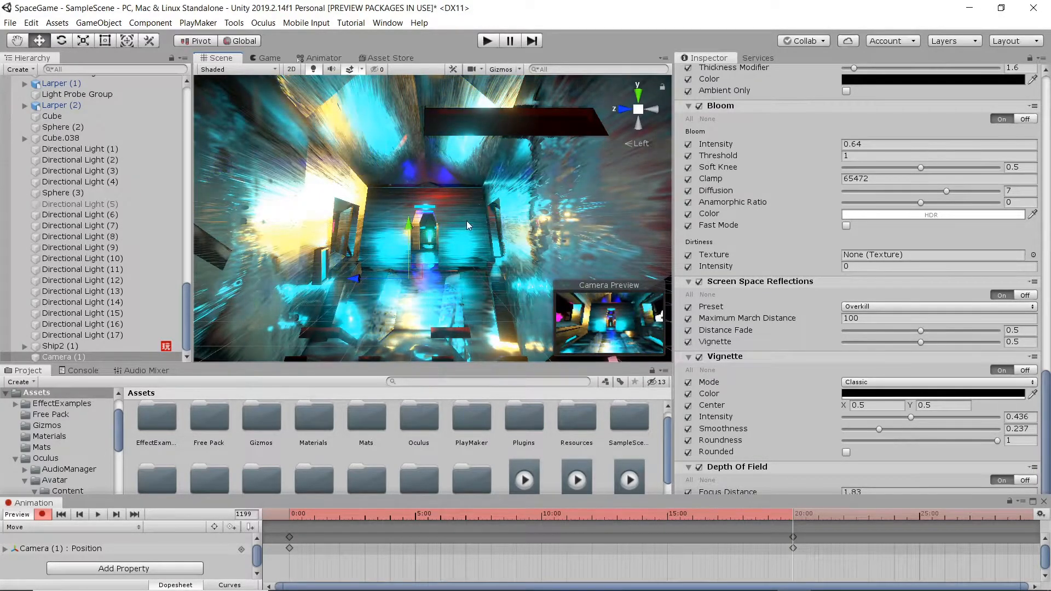
pyautogui.click(97, 515)
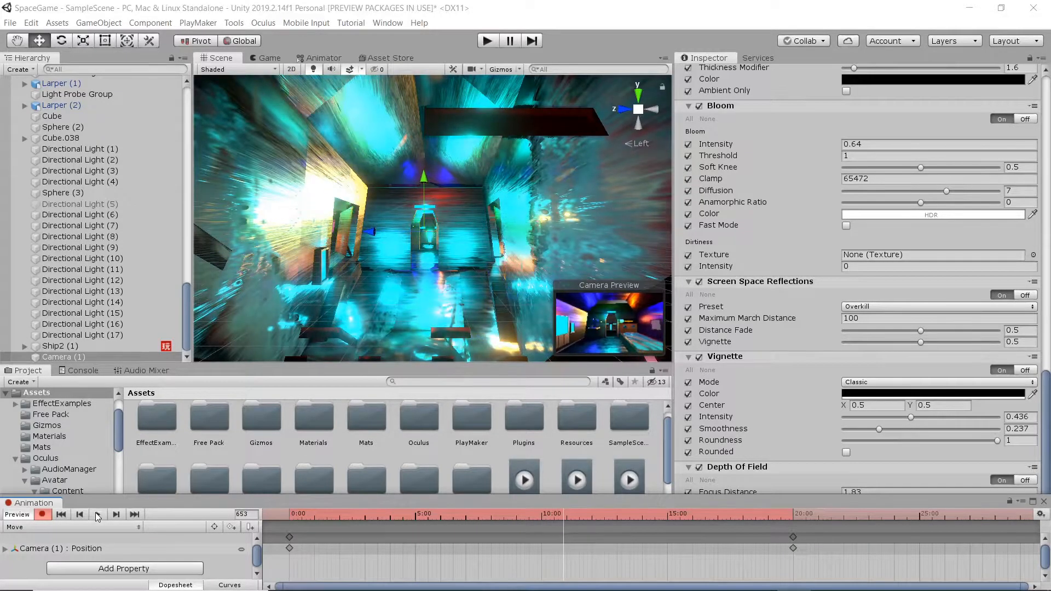
pyautogui.click(1044, 501)
# In the Game view, raise the Depth Of Field focus distance to 8.
pyautogui.click(267, 57)
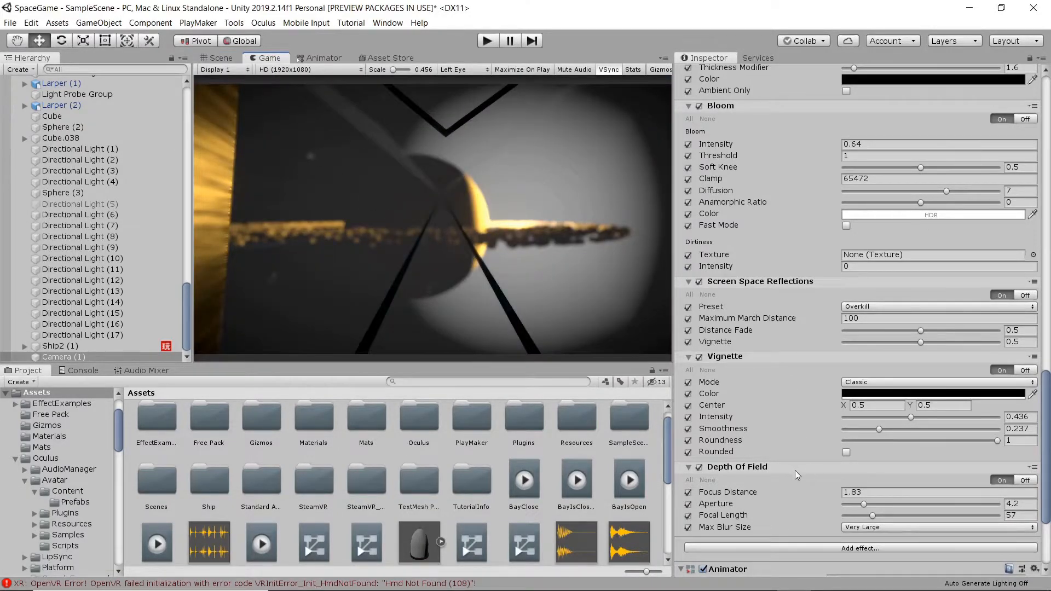
pyautogui.scroll(-3, 794, 449)
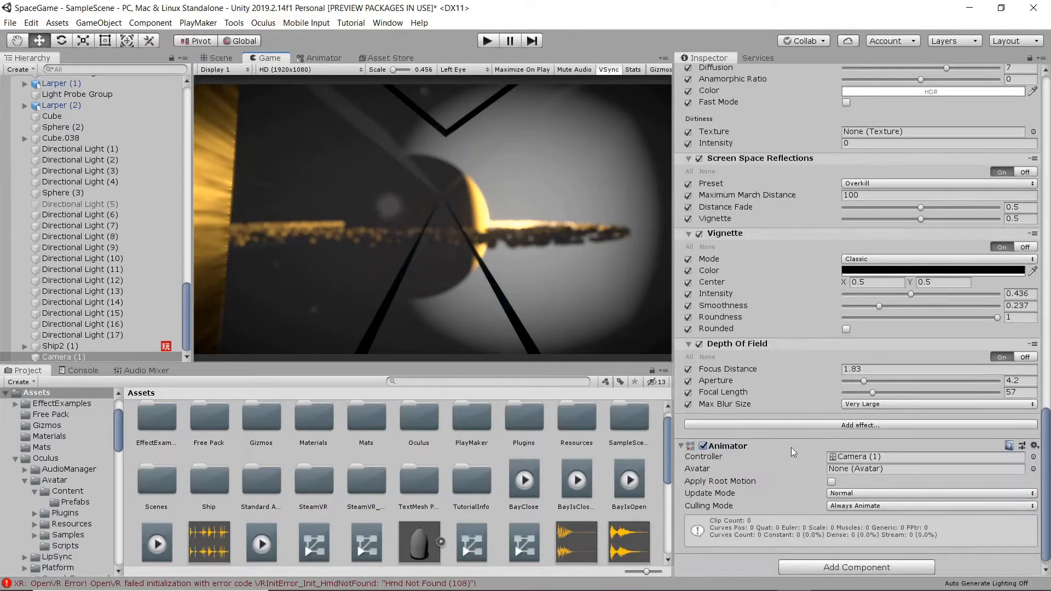
pyautogui.moveTo(785, 371); pyautogui.dragTo(812, 370)
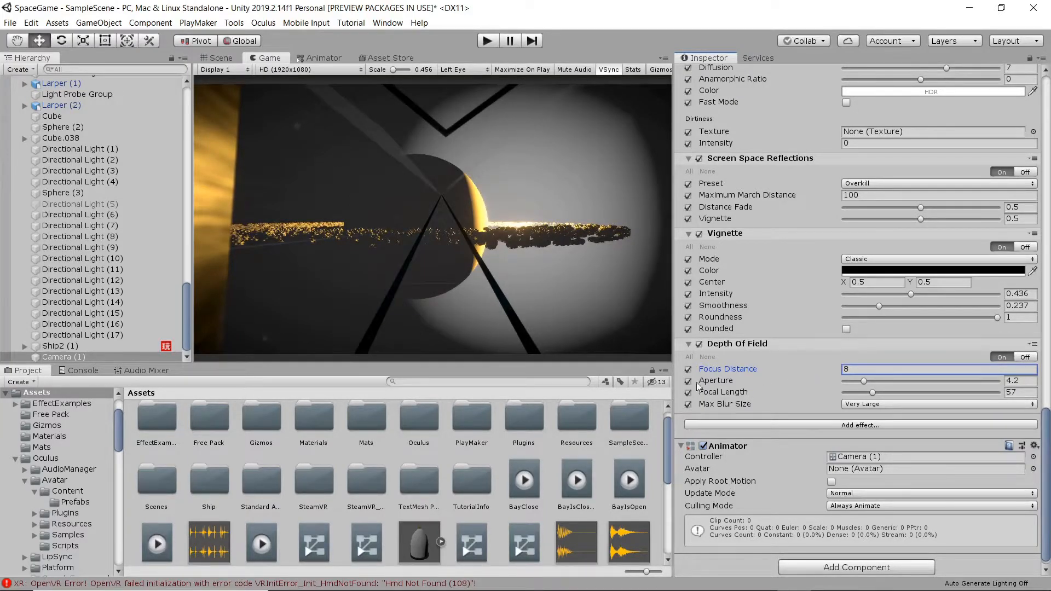
pyautogui.scroll(-1, 764, 452)
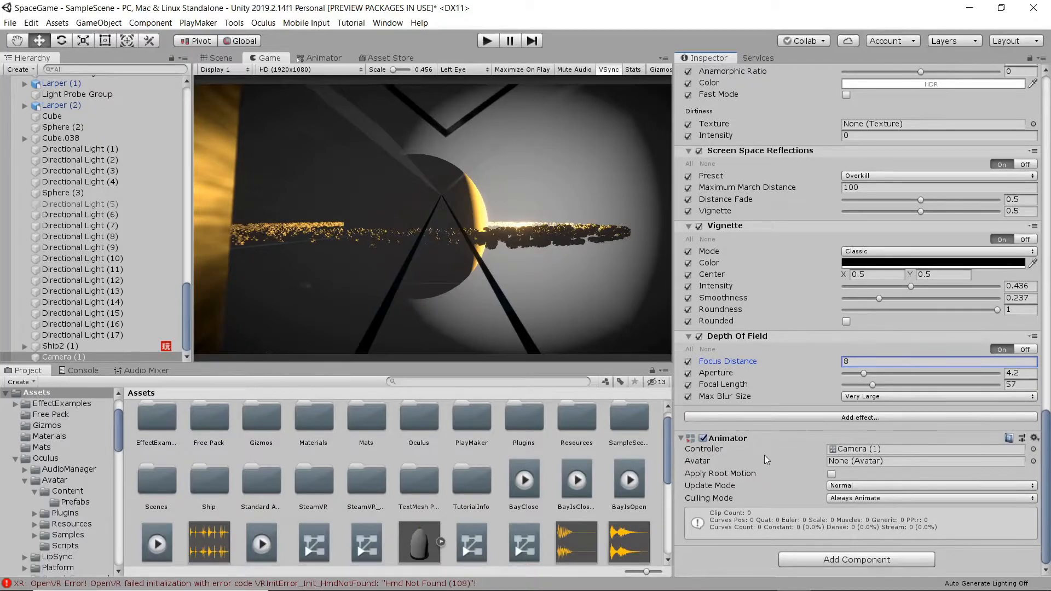
pyautogui.scroll(15, 758, 449)
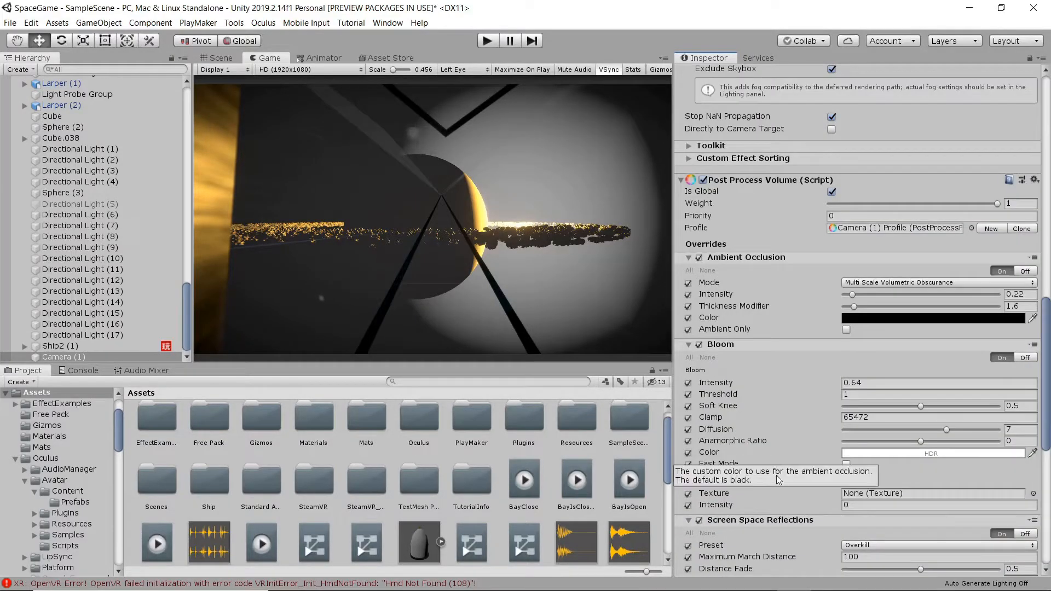
pyautogui.scroll(10, 780, 477)
pyautogui.scroll(-15, 780, 478)
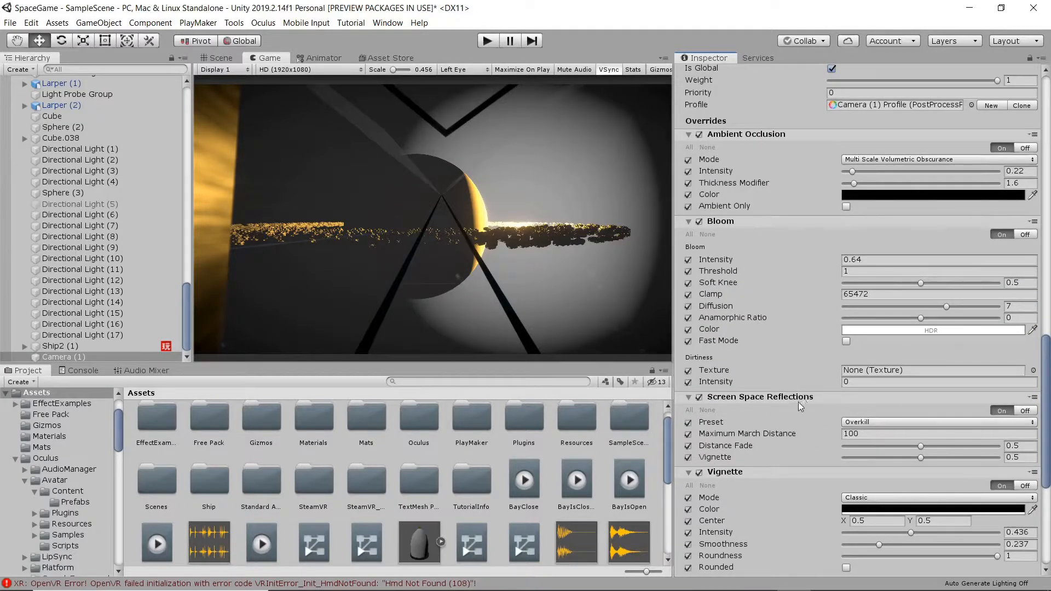
pyautogui.scroll(-10, 798, 402)
pyautogui.click(864, 417)
pyautogui.moveTo(884, 424)
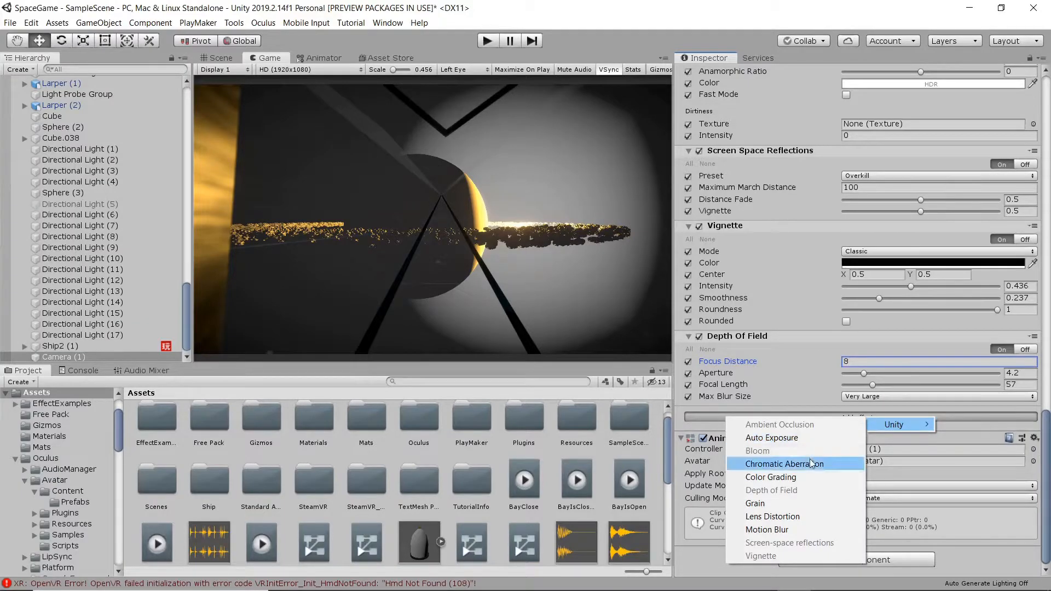
# Add a Color Grading override with all settings enabled and ACES tonemapping.
pyautogui.click(809, 477)
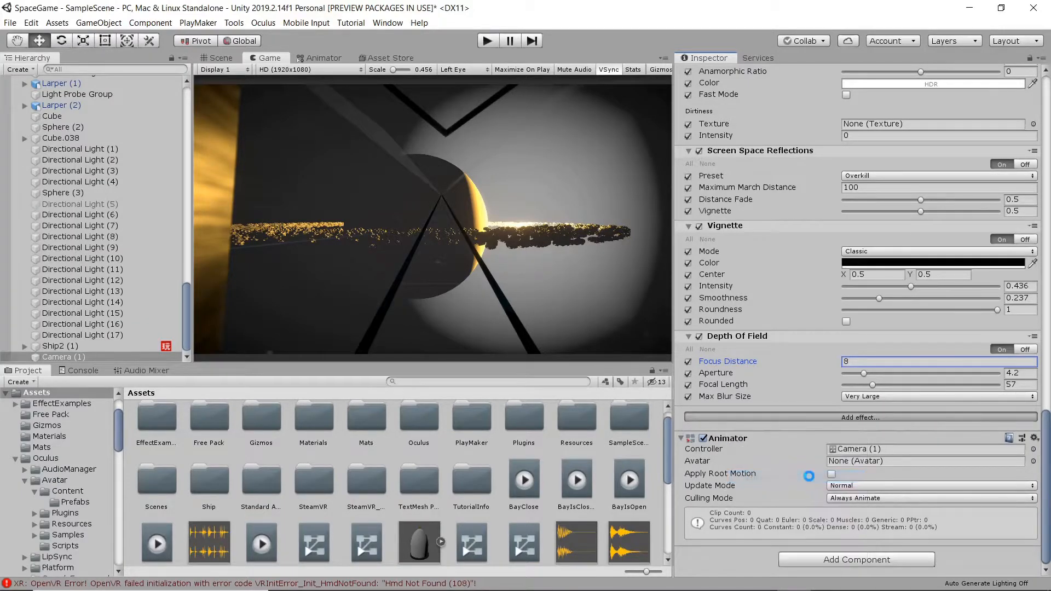
pyautogui.click(689, 424)
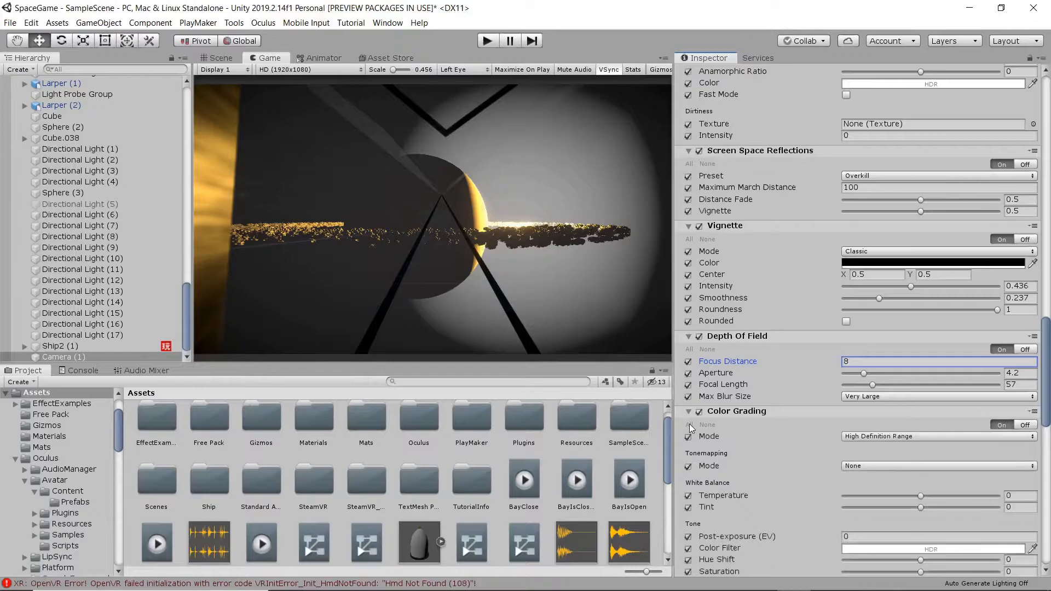
pyautogui.scroll(-5, 763, 426)
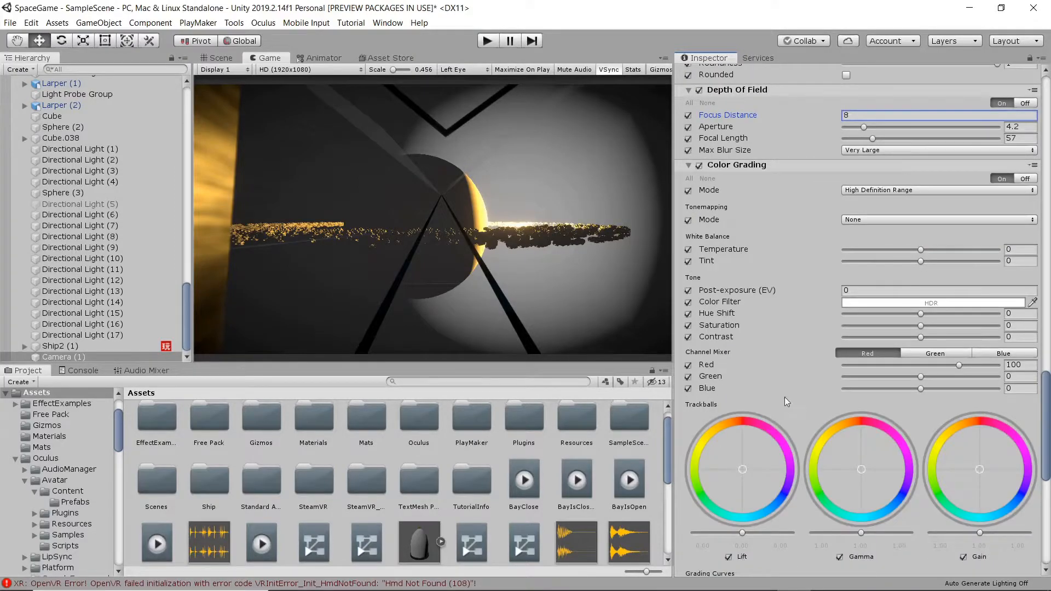
pyautogui.click(890, 223)
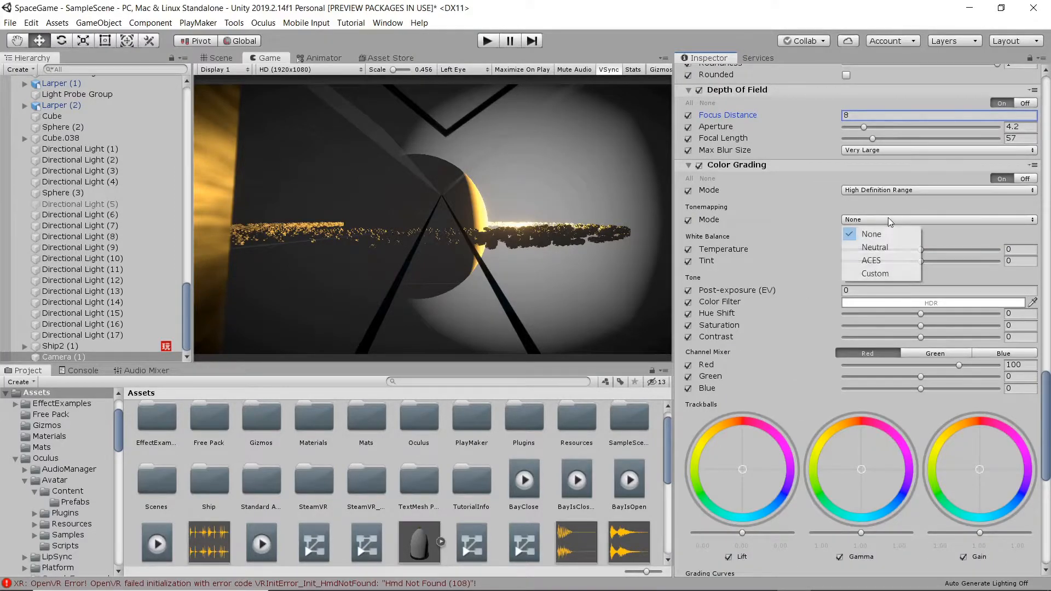
pyautogui.click(881, 260)
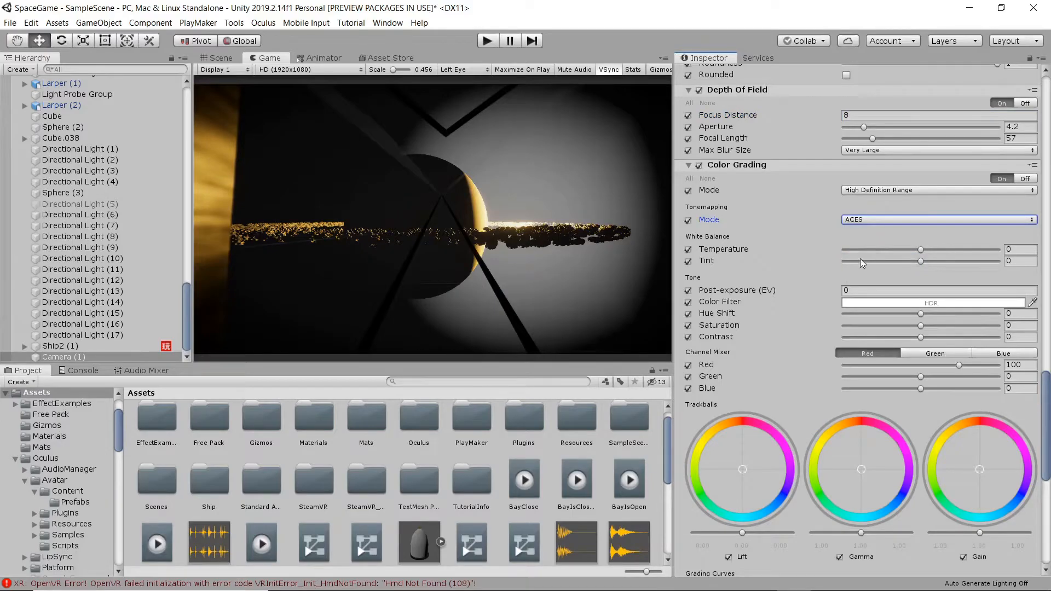
# Keep High Definition Range grading and set temperature -16, saturation 35.6, contrast 3.6.
pyautogui.click(904, 191)
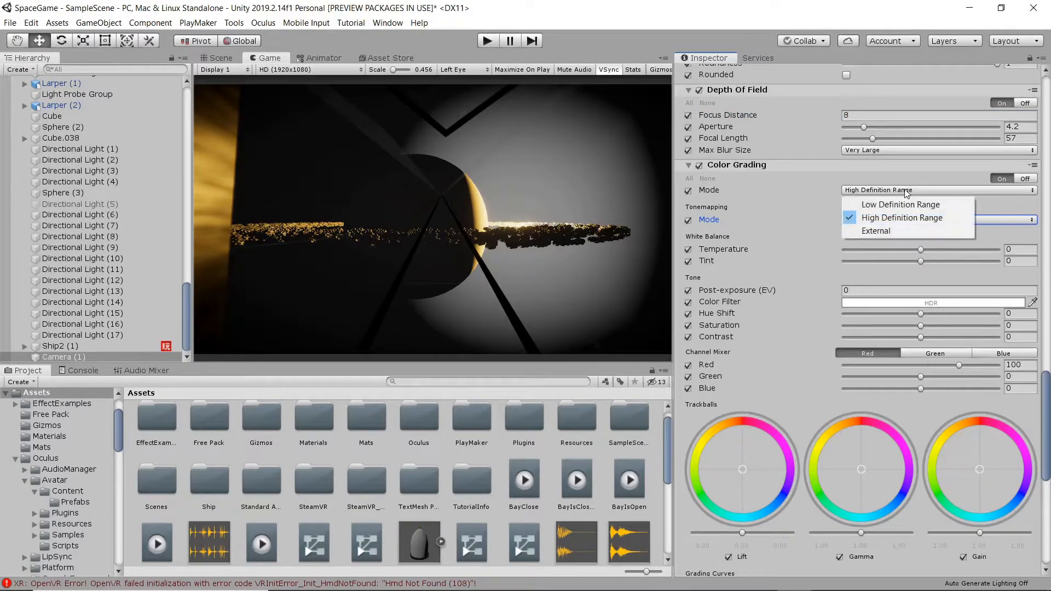
pyautogui.click(905, 194)
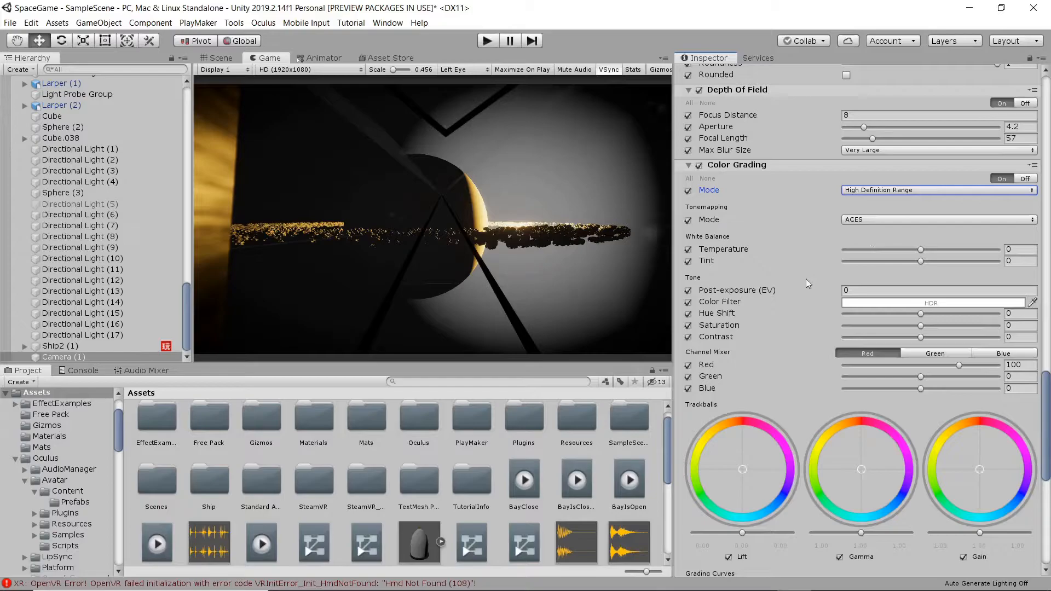
pyautogui.moveTo(921, 249); pyautogui.dragTo(911, 250)
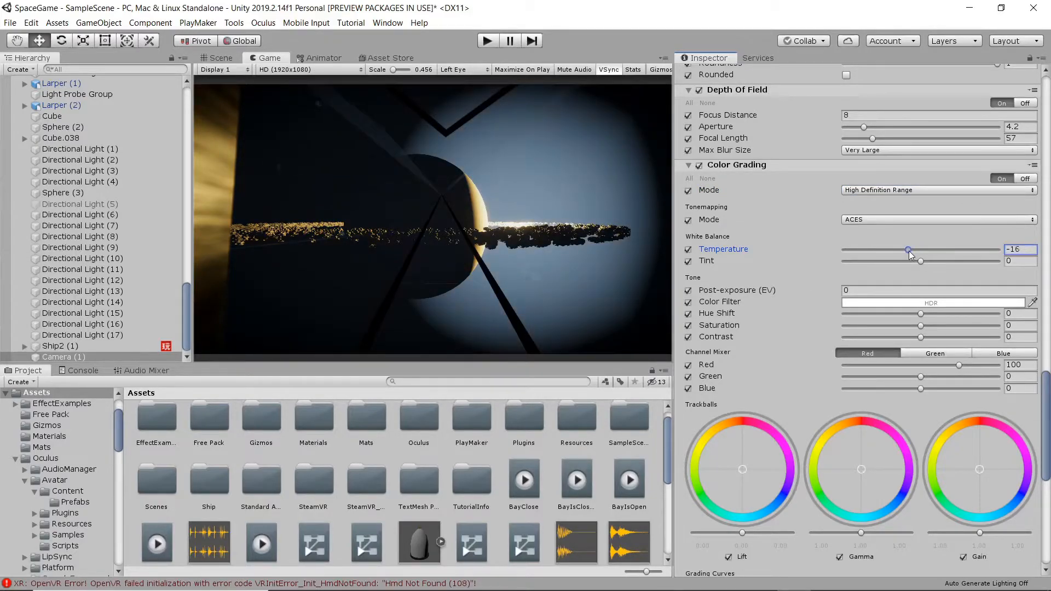
pyautogui.scroll(-4, 797, 307)
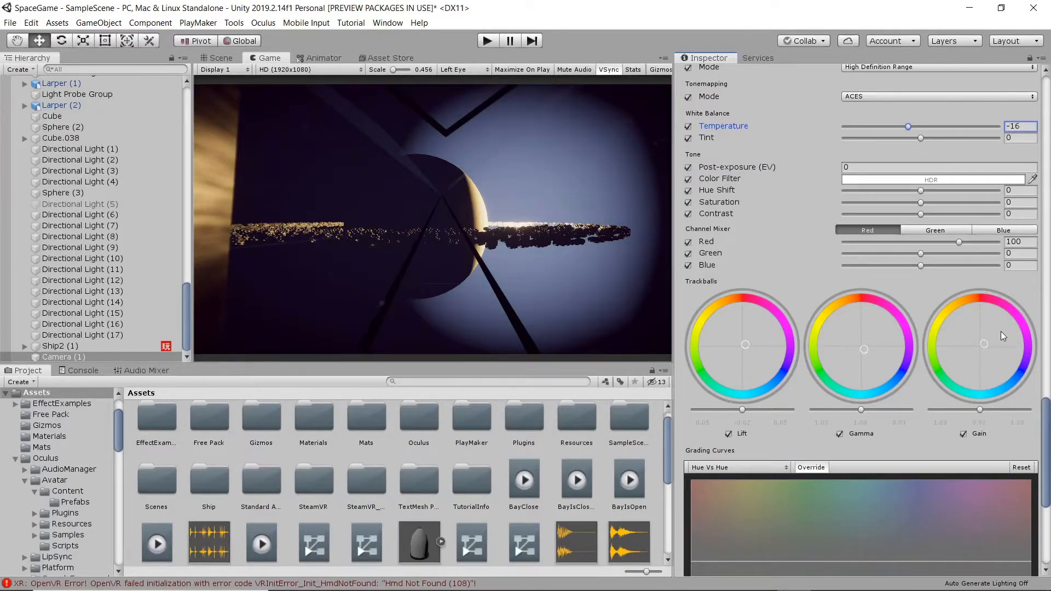
pyautogui.scroll(-5, 902, 414)
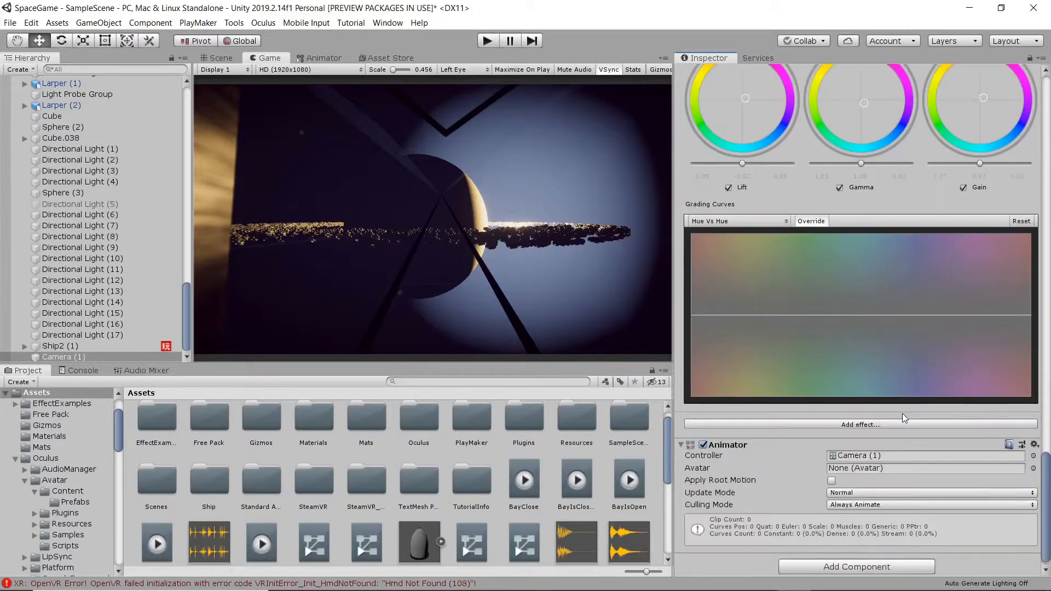
pyautogui.scroll(5, 863, 326)
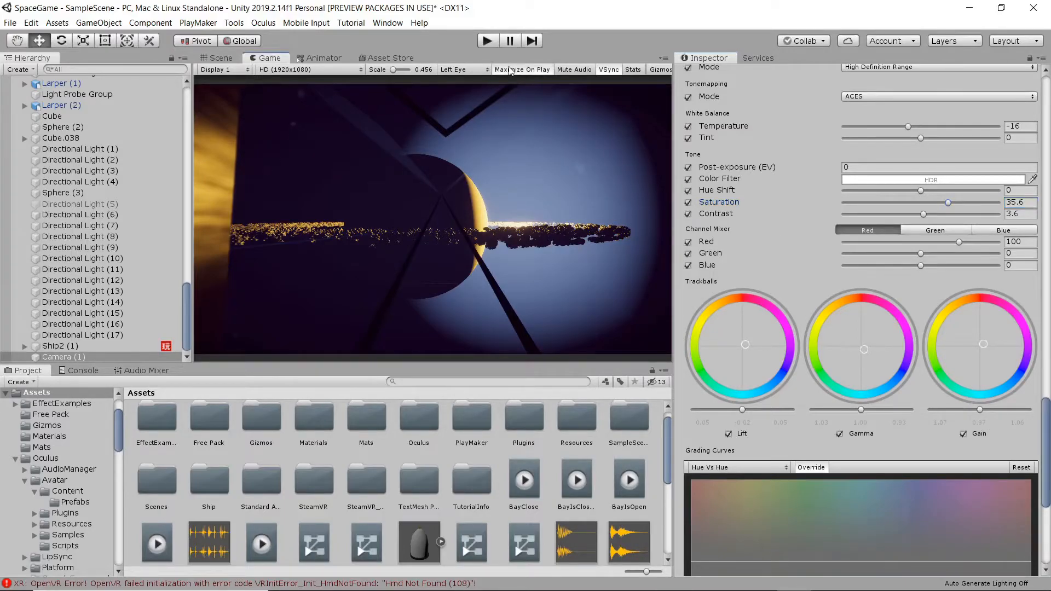
pyautogui.click(486, 41)
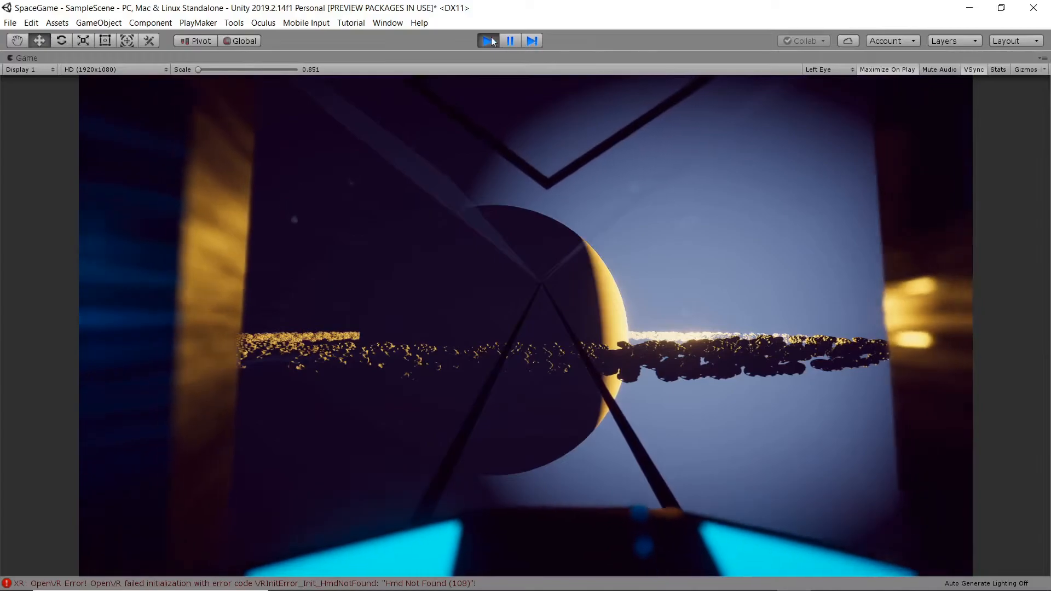
pyautogui.click(488, 41)
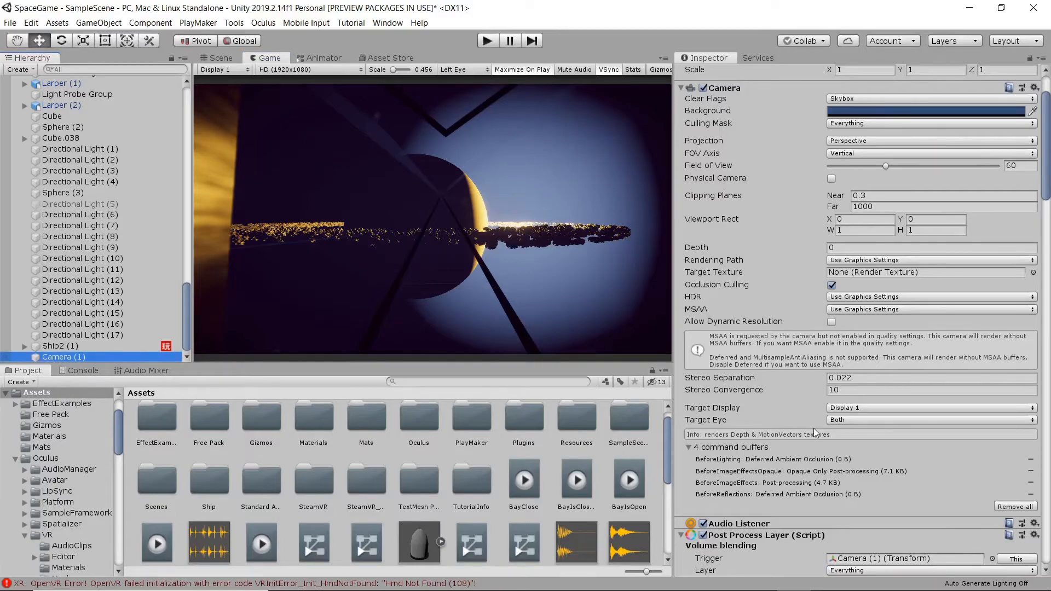
# Uncheck Is Global on the Post Process Volume and play the fly-through without effects.
pyautogui.scroll(-10, 815, 433)
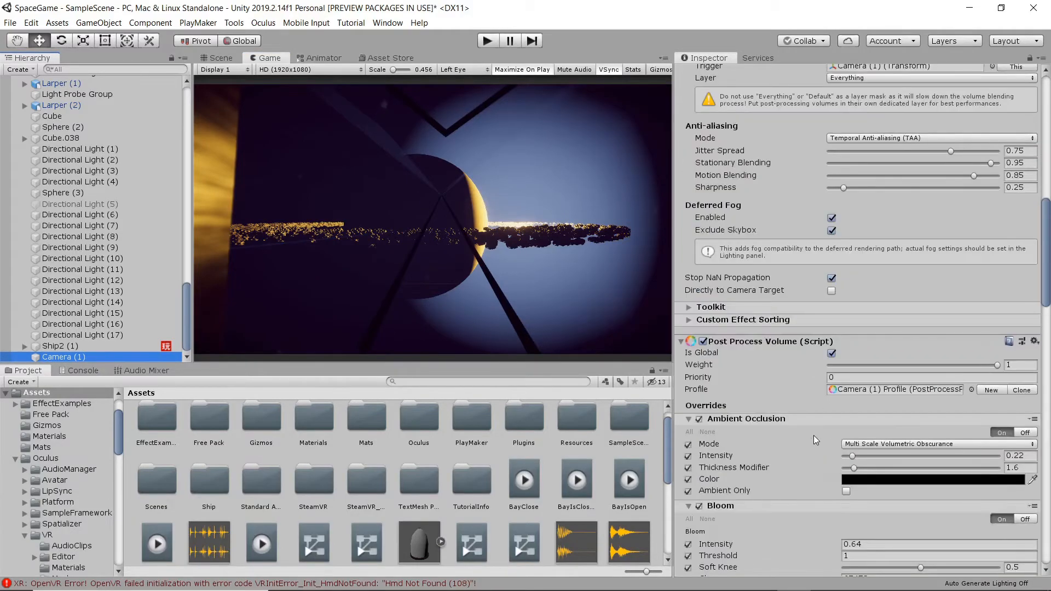
pyautogui.click(832, 352)
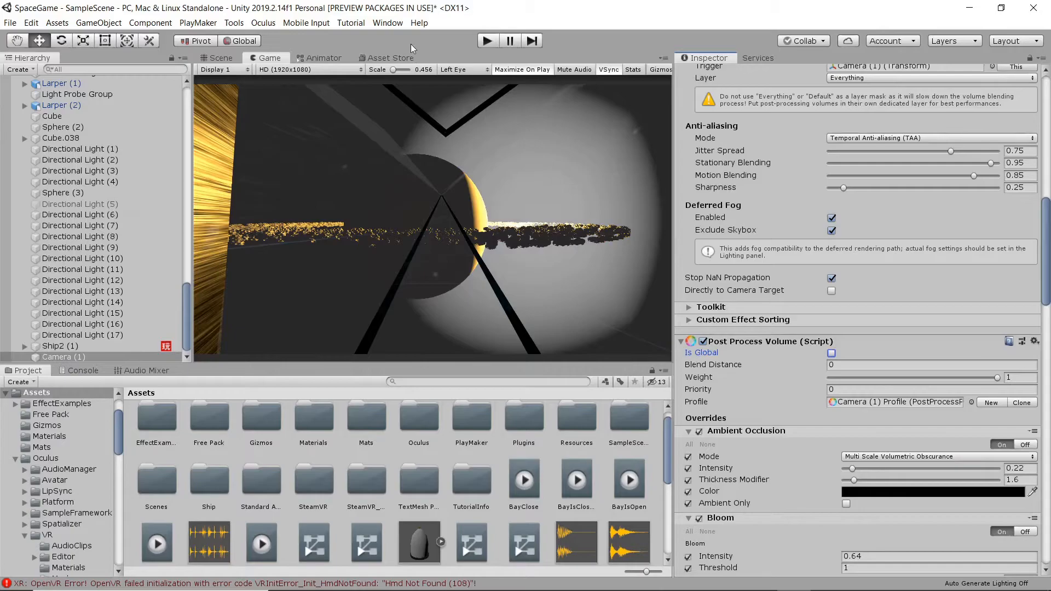
pyautogui.click(486, 41)
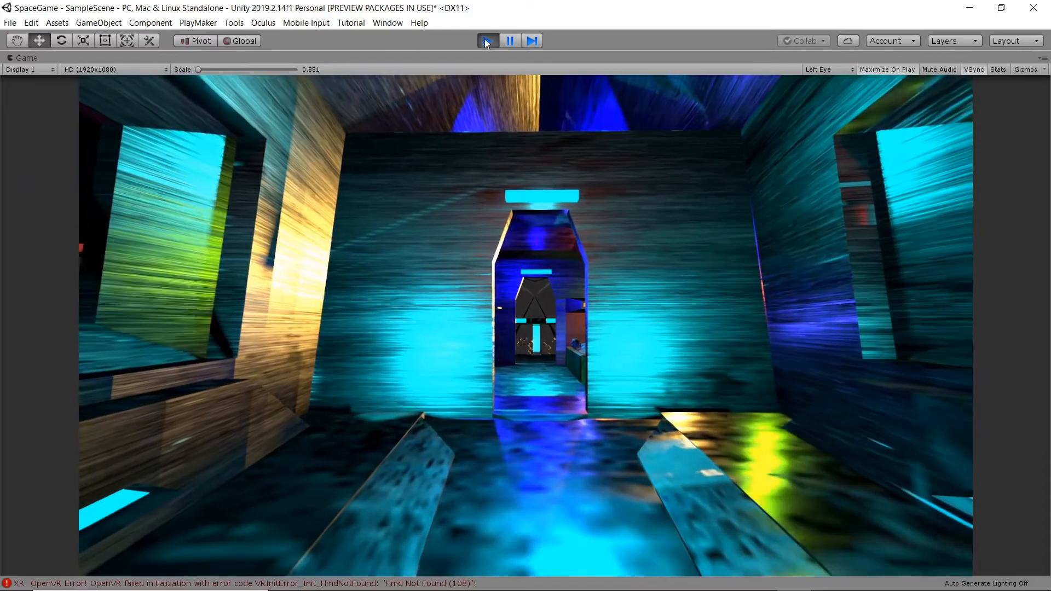
# Stop Play mode, re-tick Is Global on the Post Process Volume, and play the fly-through again.
pyautogui.click(487, 41)
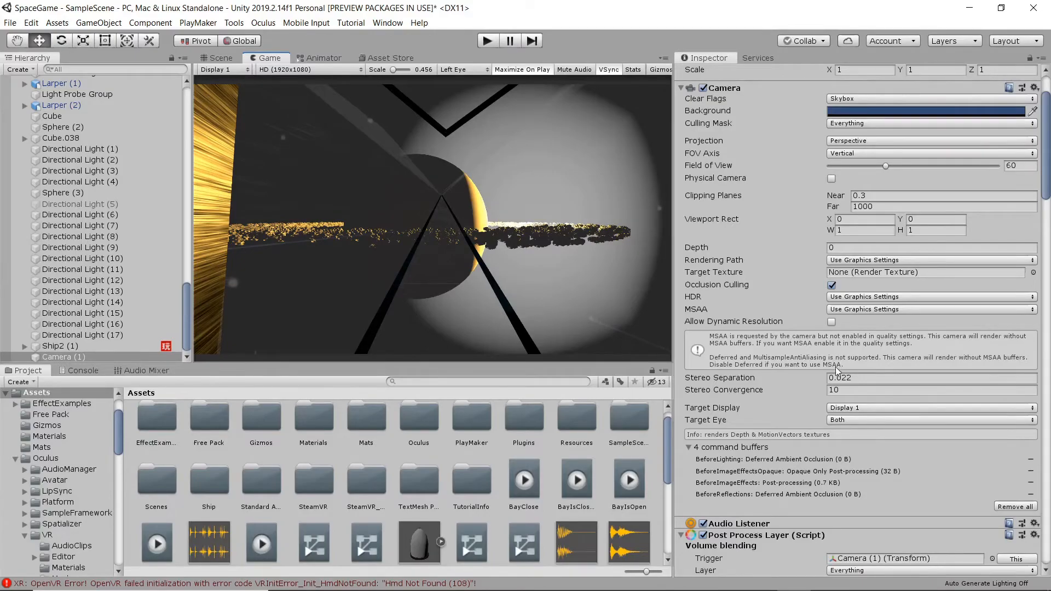
pyautogui.scroll(-10, 836, 367)
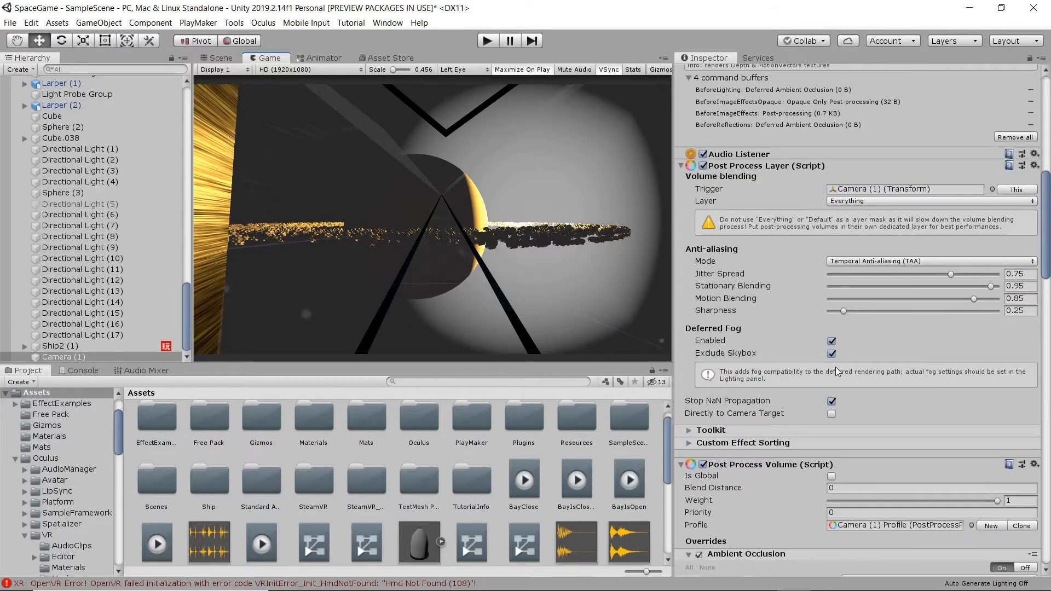
pyautogui.scroll(-5, 836, 372)
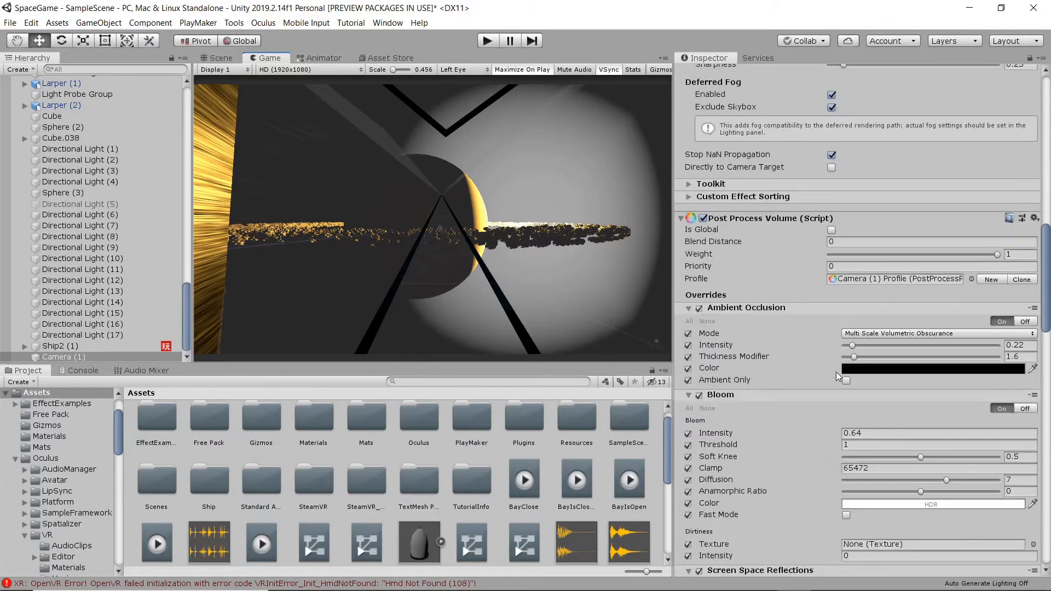
pyautogui.click(831, 230)
pyautogui.click(487, 40)
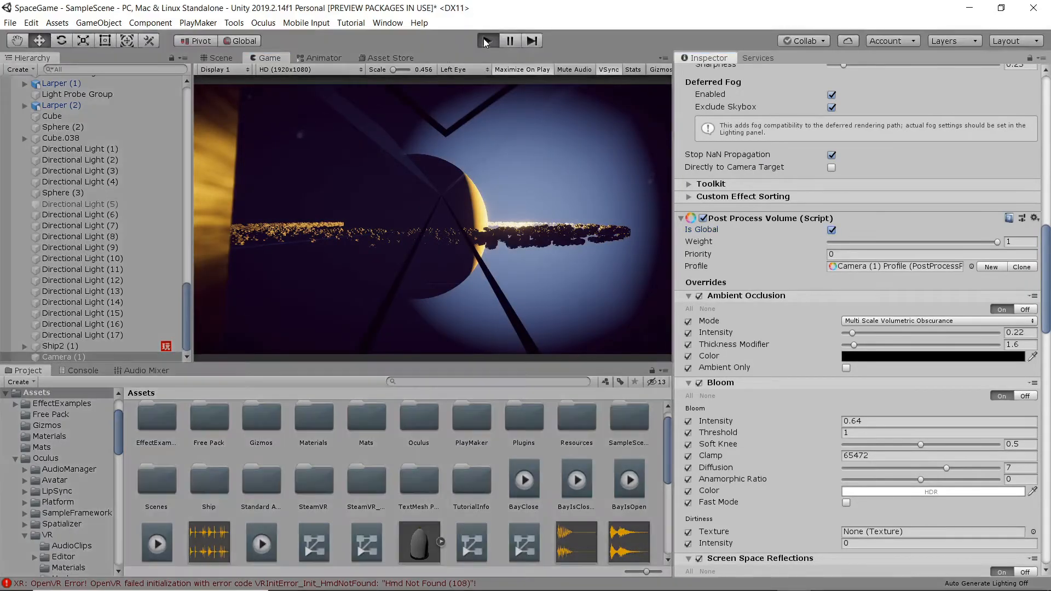